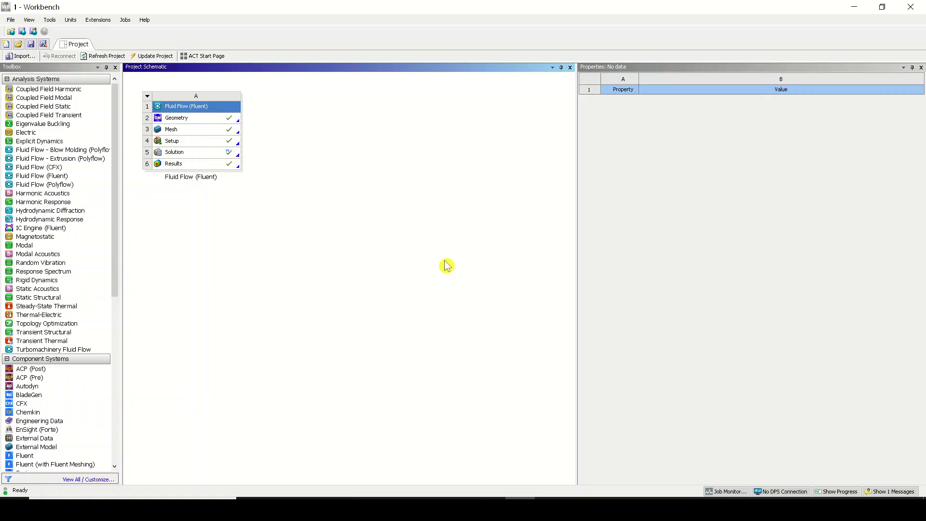
# Rename the Fluid Flow (Fluent) system as "Fluid Flow (Fluent)- part01"
pyautogui.doubleClick(211, 177)
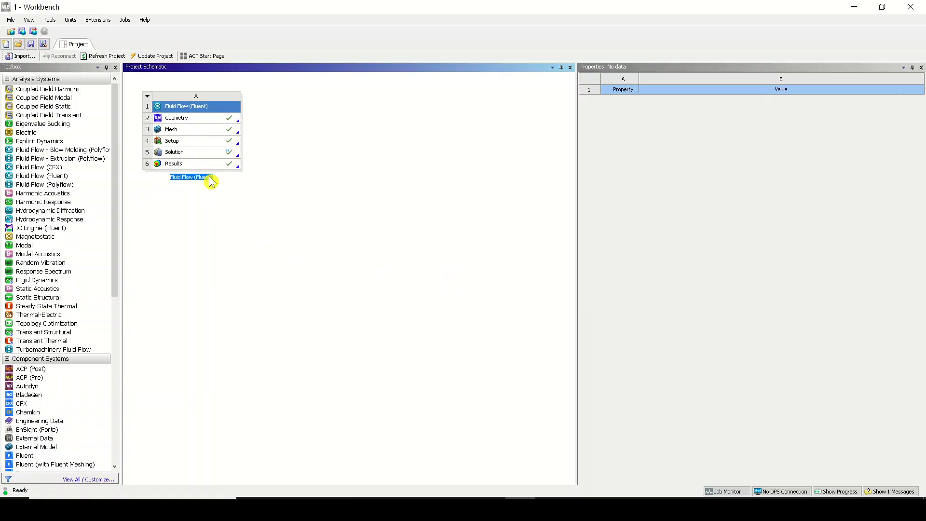
pyautogui.press('End')
pyautogui.write('- part 01')
pyautogui.press('Return')
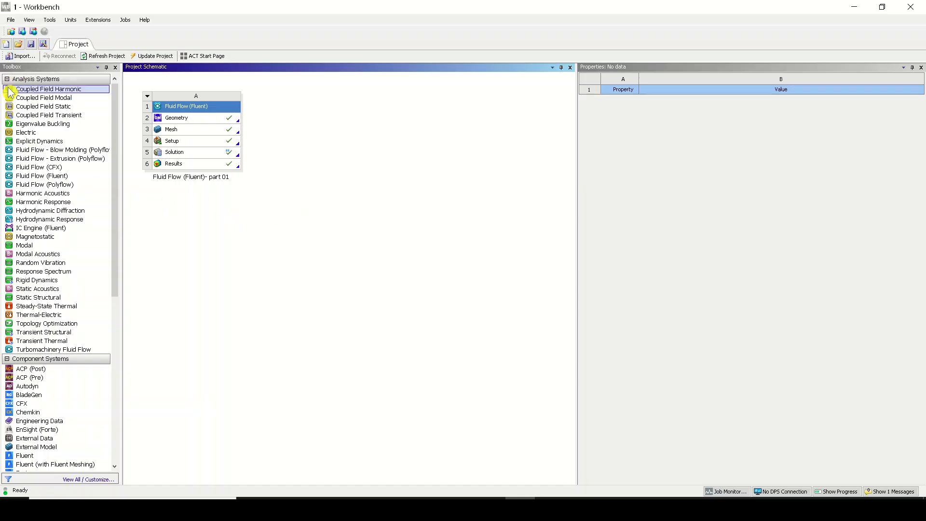
# Add a Static Structural analysis system to the project schematic beside the Fluent system
pyautogui.scroll(-10, 46, 139)
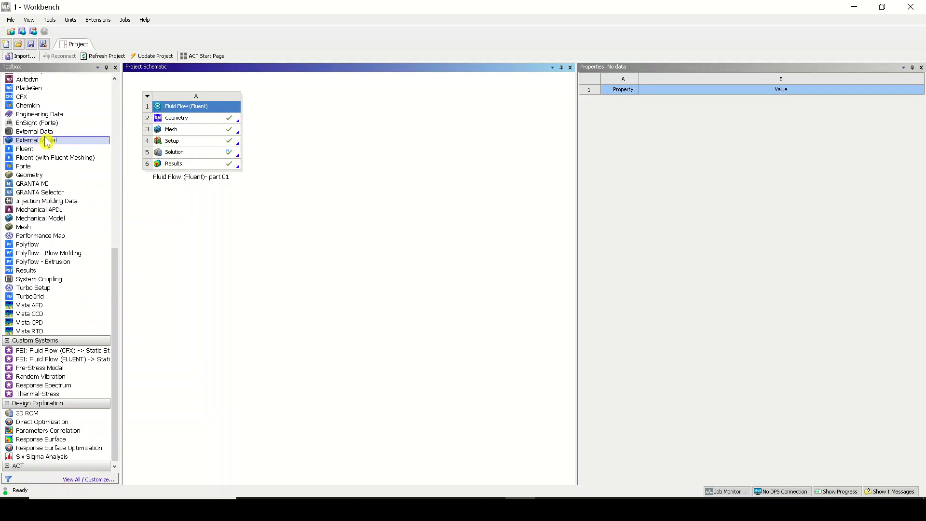
pyautogui.scroll(10, 46, 139)
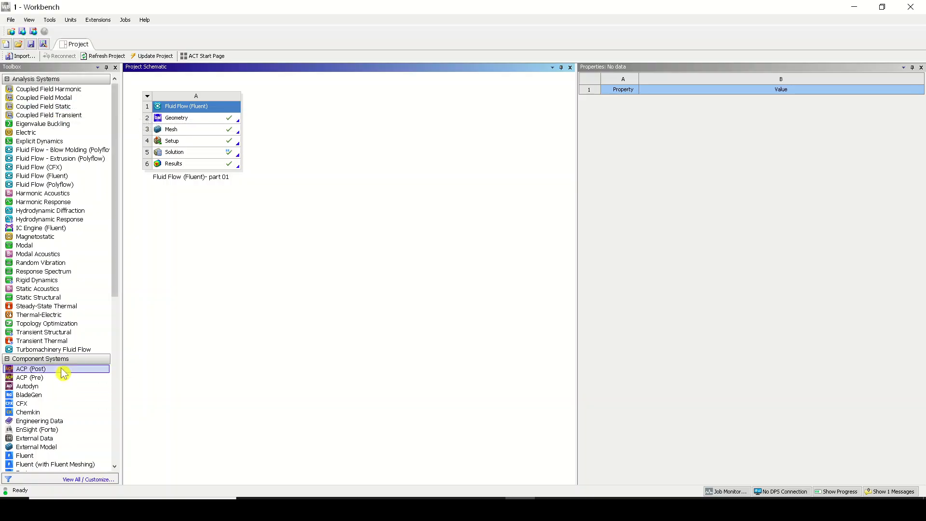
pyautogui.click(87, 303)
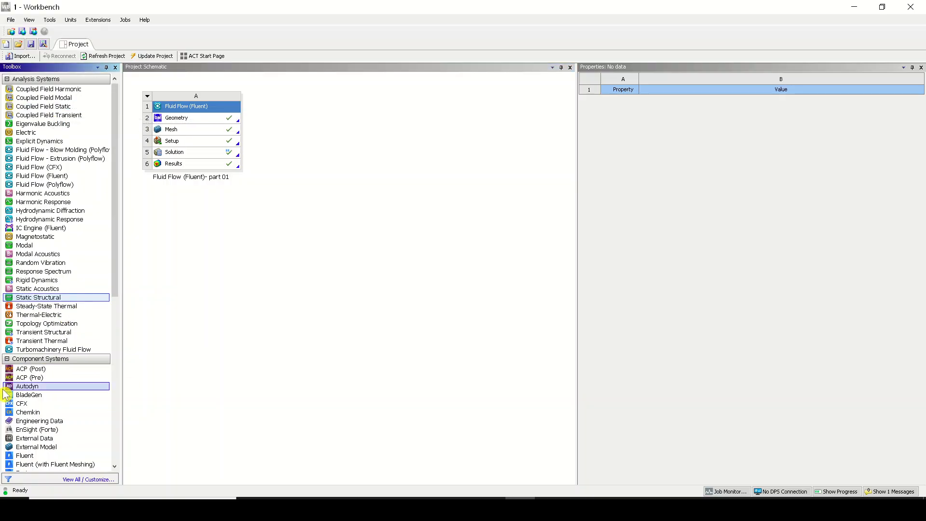
pyautogui.moveTo(58, 298); pyautogui.dragTo(316, 103)
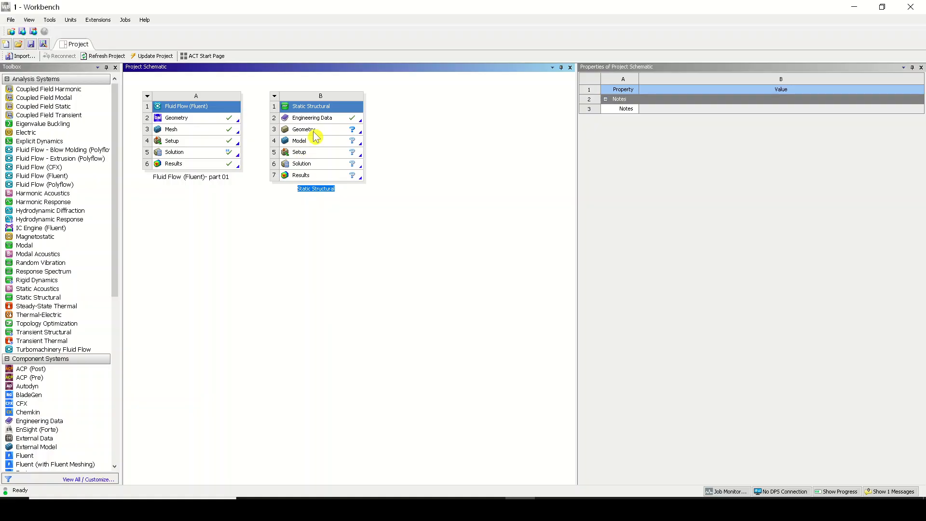
pyautogui.click(310, 141)
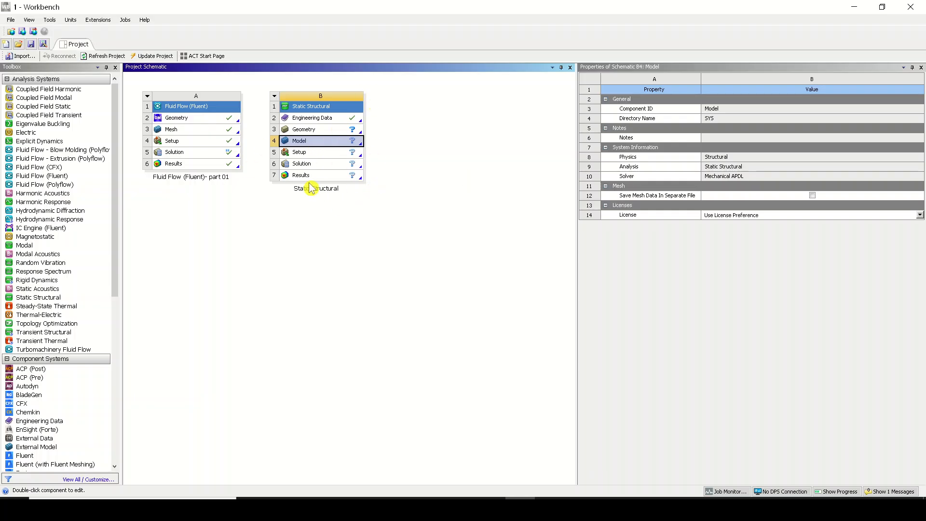
pyautogui.click(344, 129)
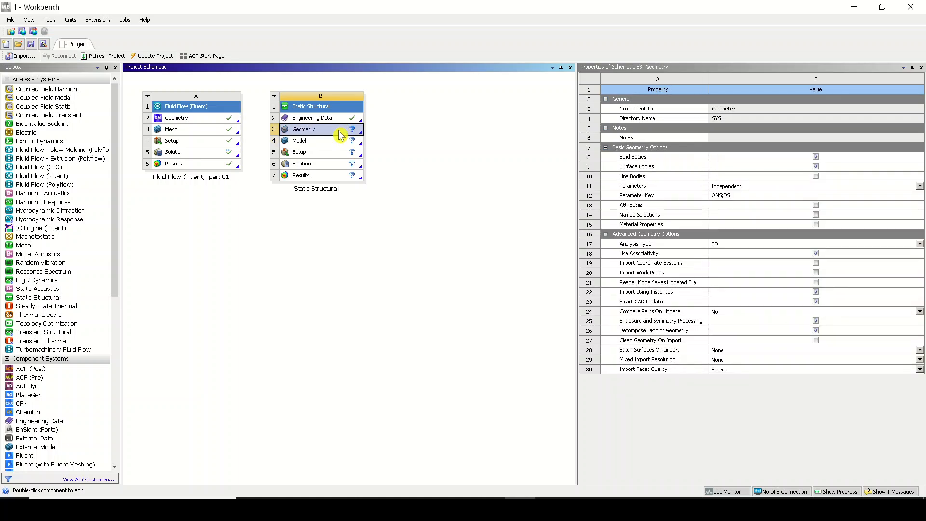
pyautogui.rightClick(341, 135)
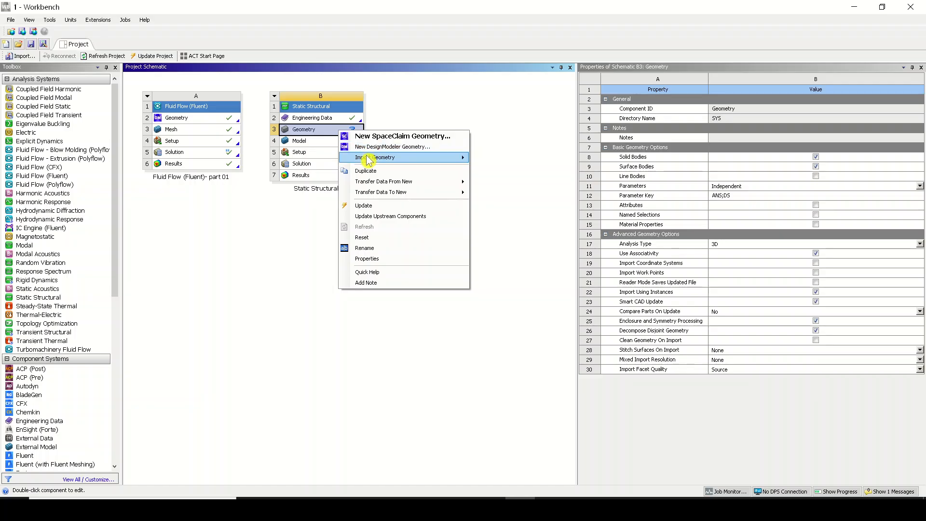
pyautogui.moveTo(369, 160)
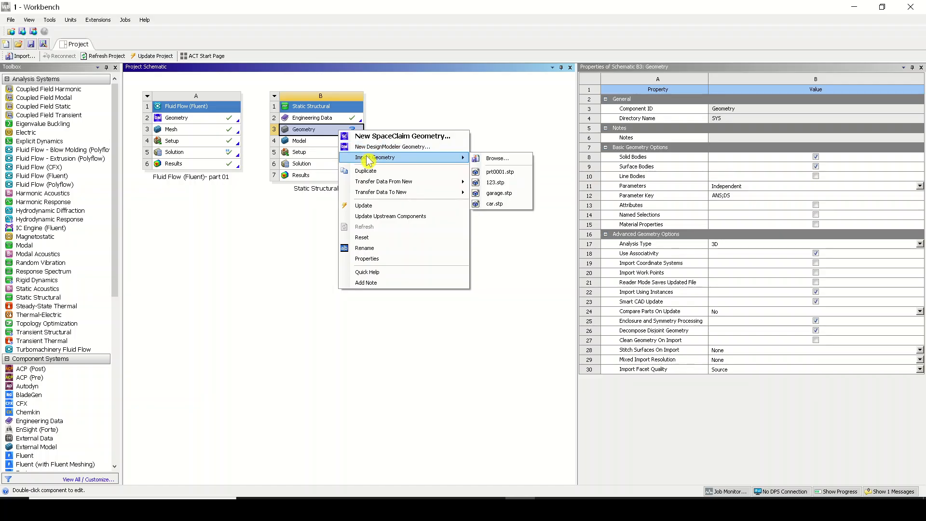
pyautogui.click(357, 188)
# Import the geometry file prt0001.stp into the Static Structural system's Geometry cell
pyautogui.click(307, 136)
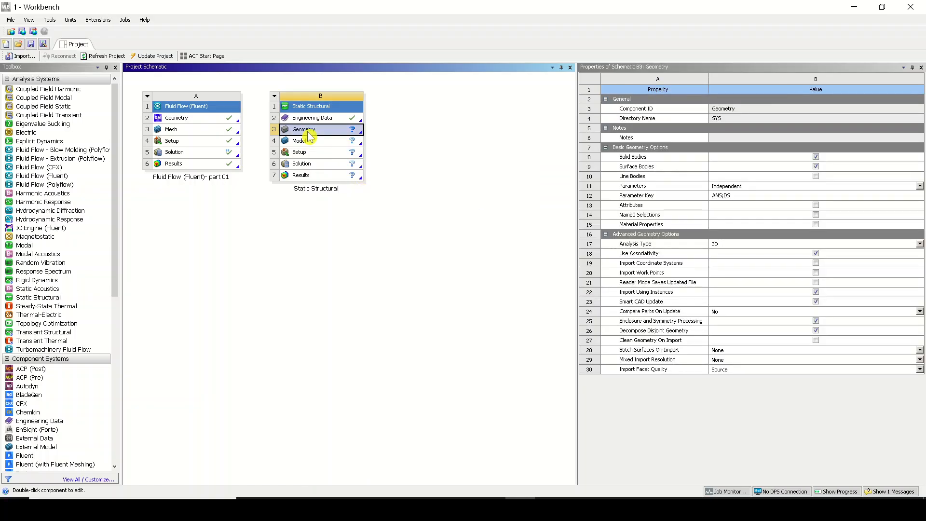
pyautogui.rightClick(309, 136)
pyautogui.moveTo(329, 163)
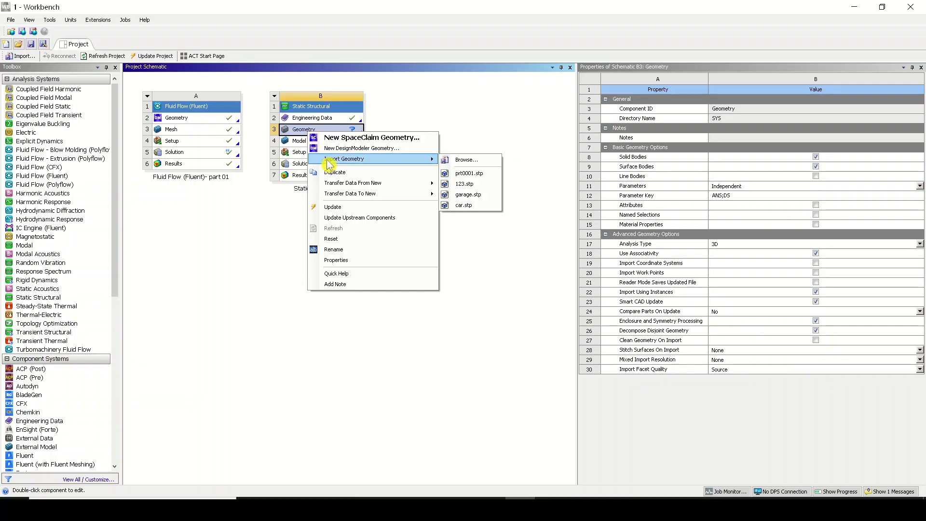
pyautogui.click(470, 161)
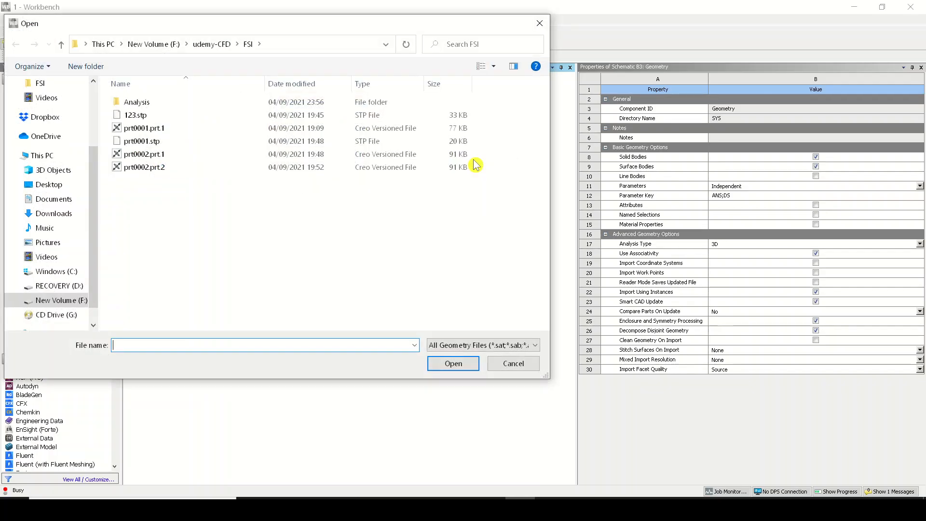
pyautogui.click(205, 144)
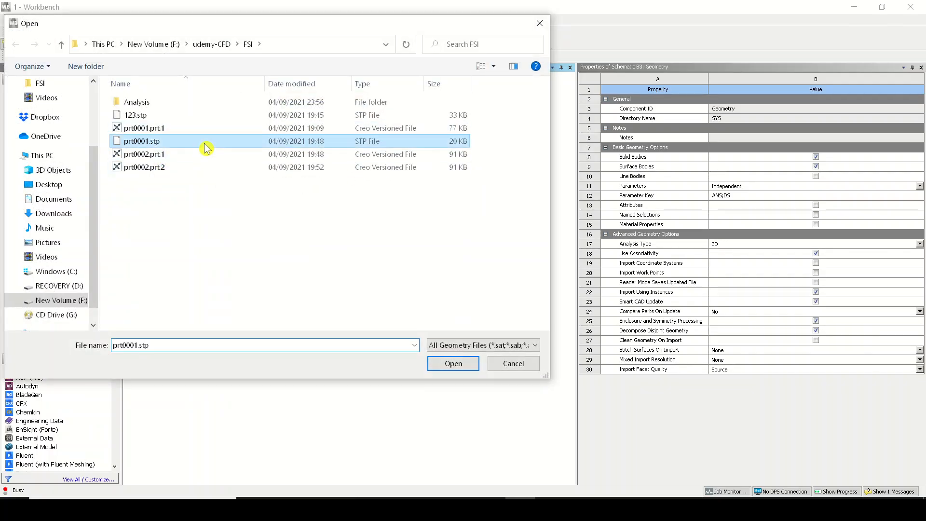
pyautogui.click(455, 370)
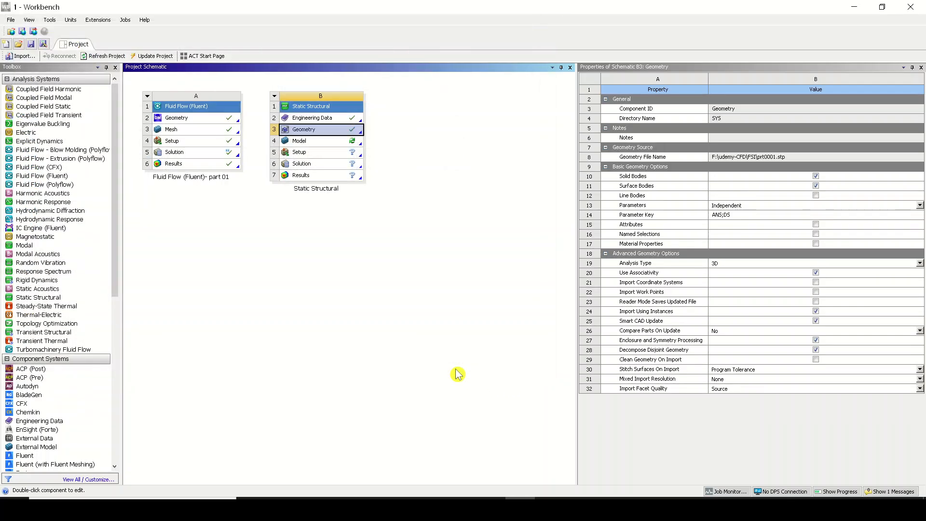
# Open the Static Structural Model cell in Mechanical
pyautogui.click(338, 144)
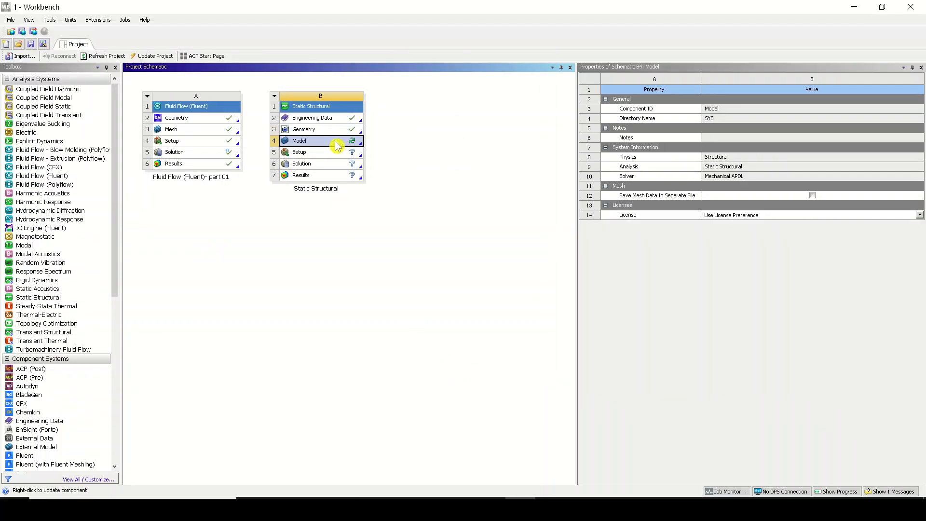
pyautogui.doubleClick(336, 146)
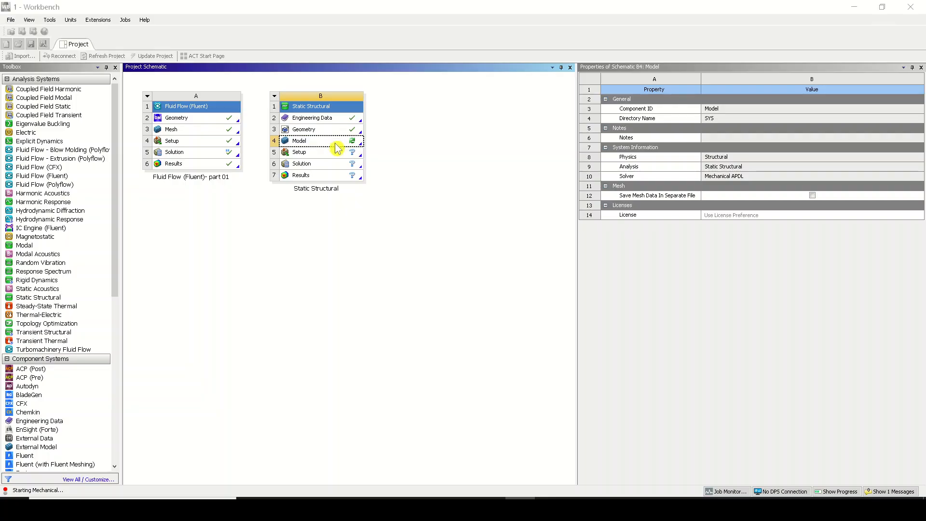
pyautogui.click(550, 510)
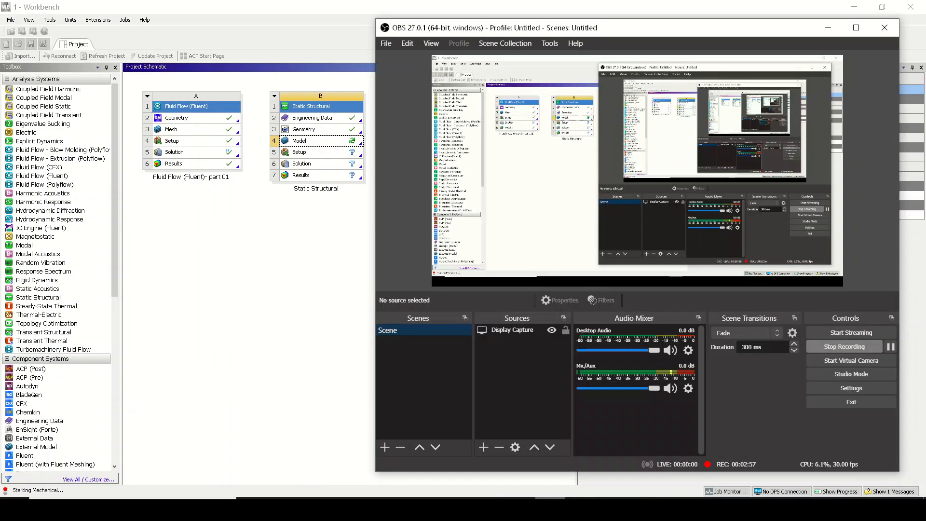
pyautogui.click(550, 509)
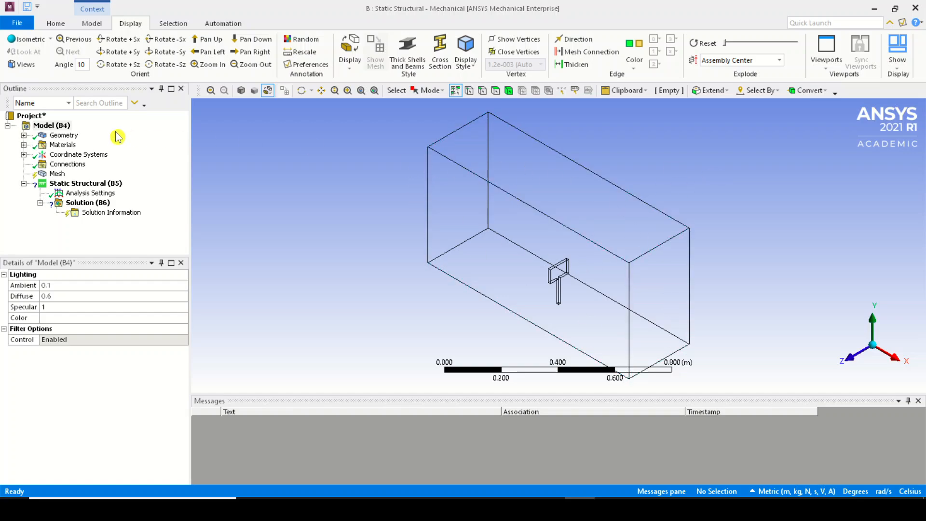
# Expand the Geometry branch and select each of the two imported bodies to inspect them
pyautogui.click(24, 135)
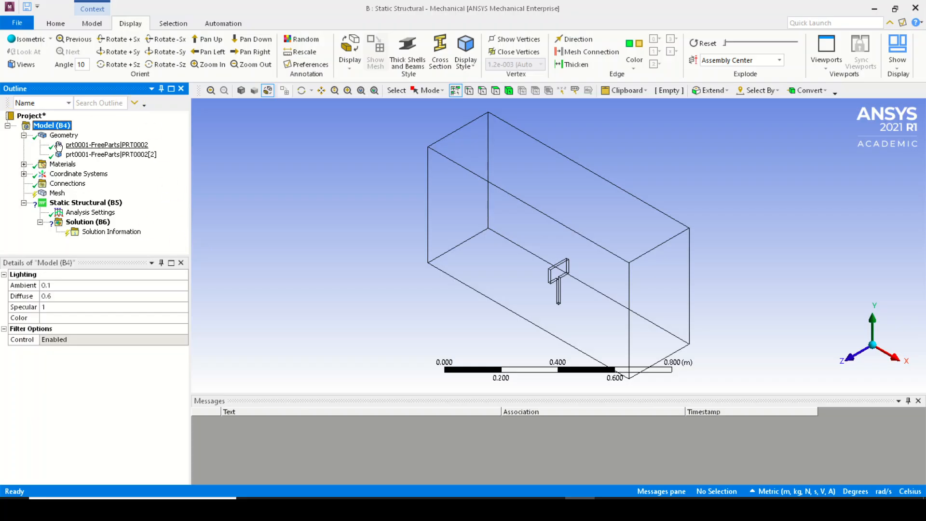
pyautogui.click(104, 147)
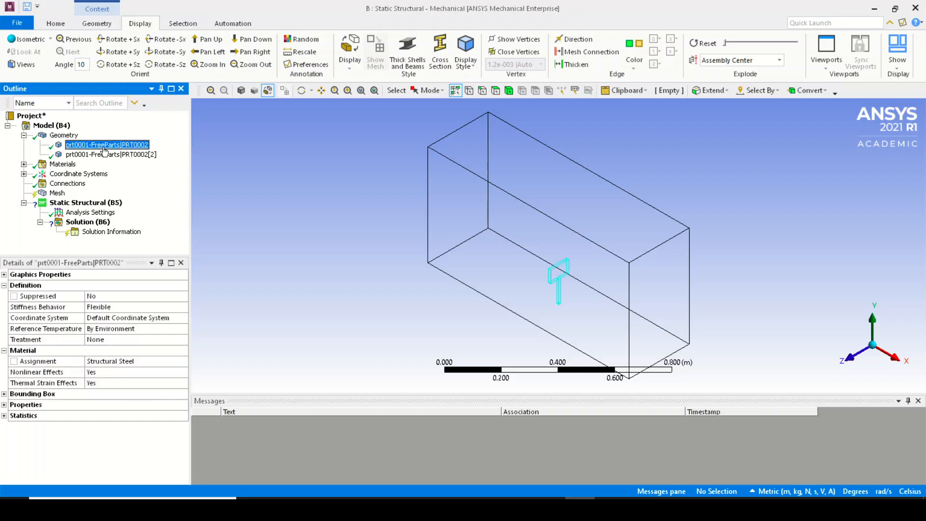
pyautogui.click(104, 155)
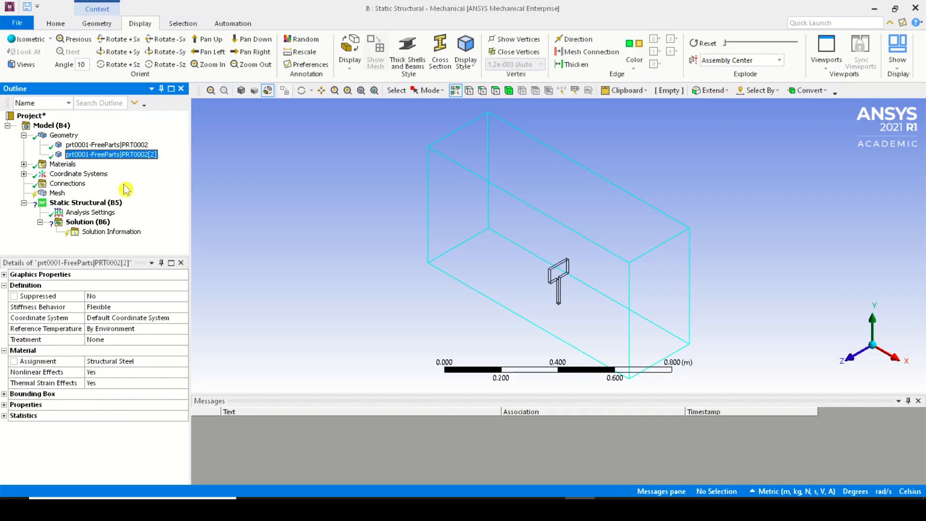
pyautogui.click(145, 146)
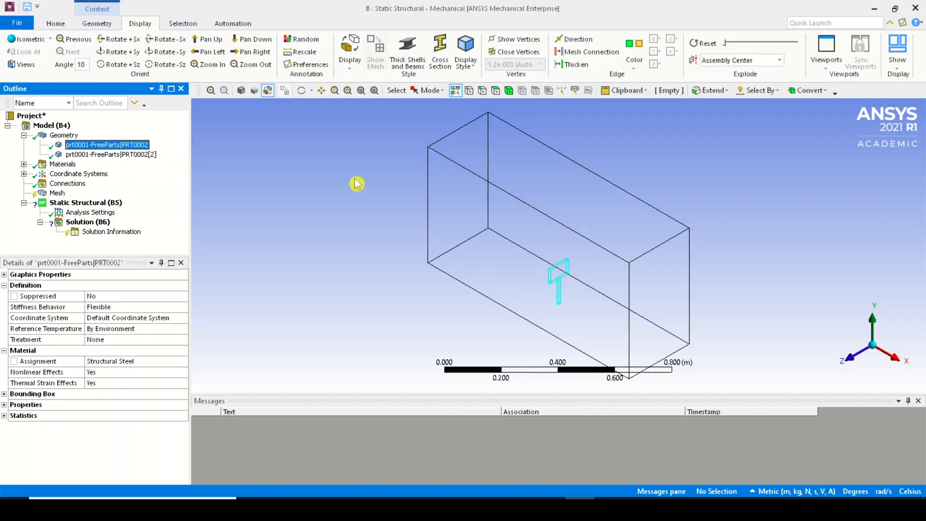
pyautogui.rightClick(122, 145)
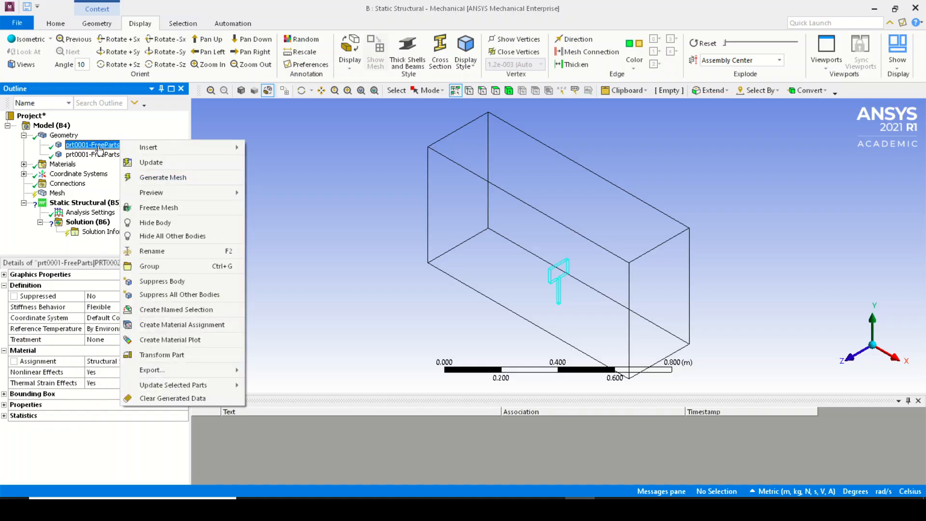
pyautogui.click(195, 283)
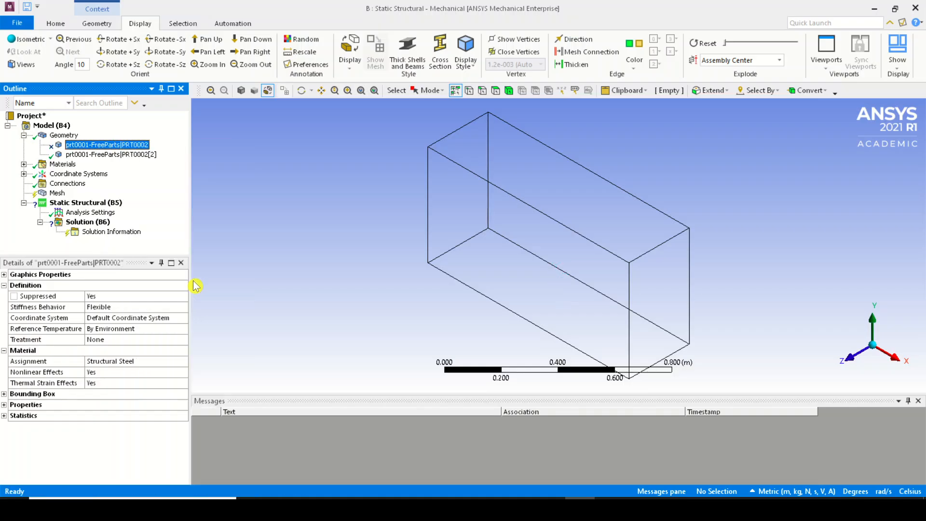
pyautogui.rightClick(138, 146)
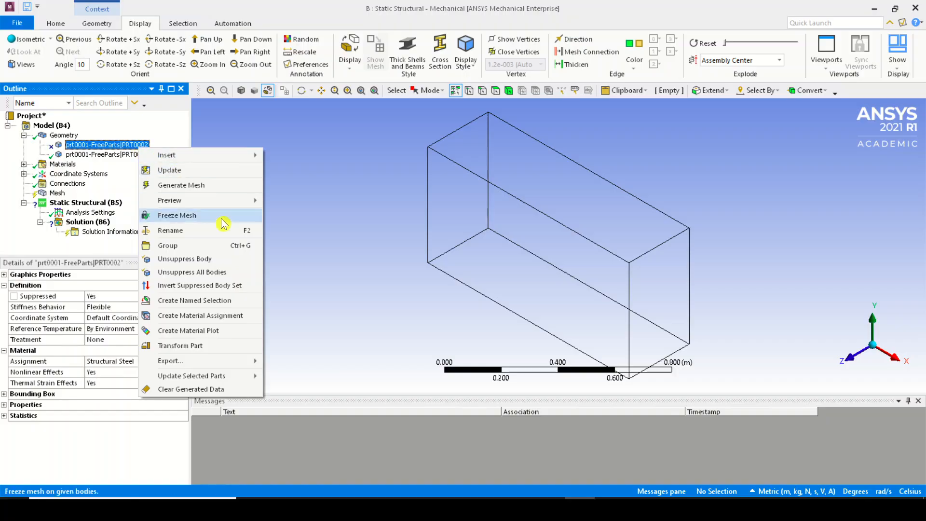
pyautogui.click(231, 260)
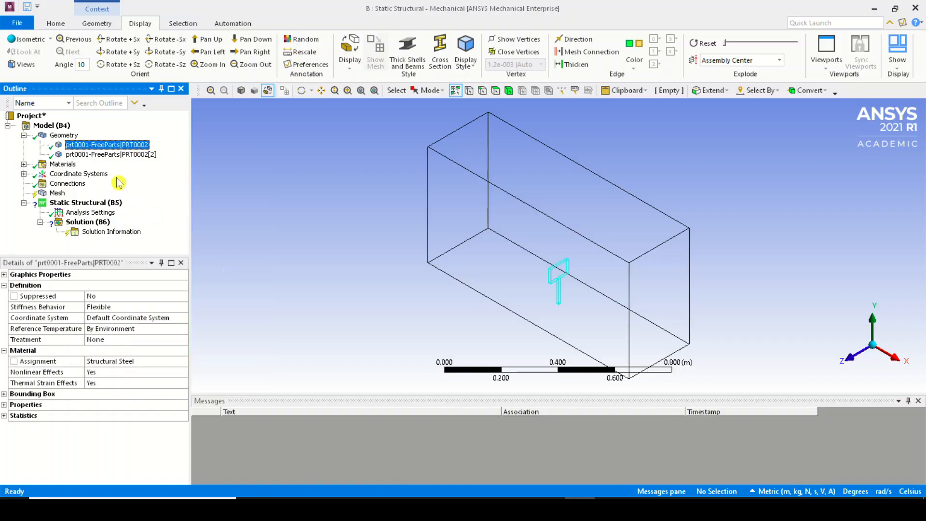
# Suppress the enclosure body prt0001-FreeParts|PRT0002[2]
pyautogui.click(128, 155)
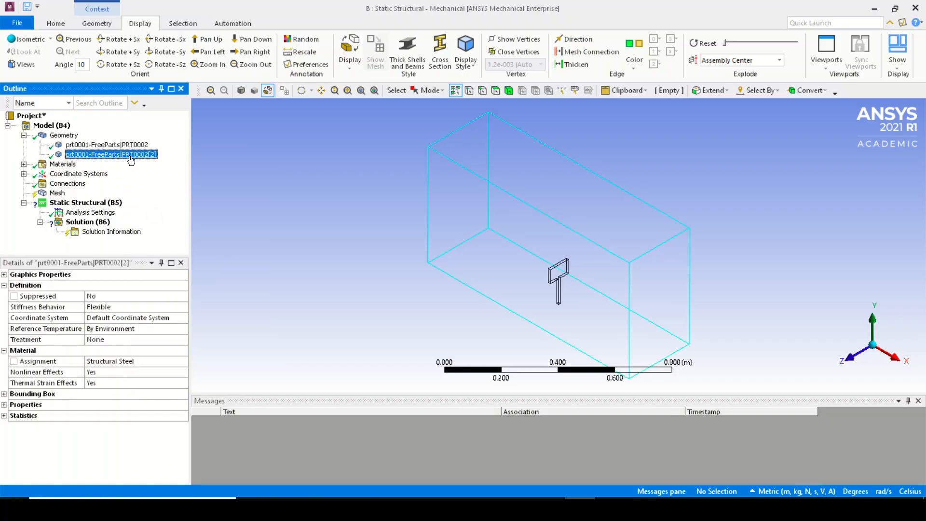
pyautogui.rightClick(75, 157)
pyautogui.click(164, 298)
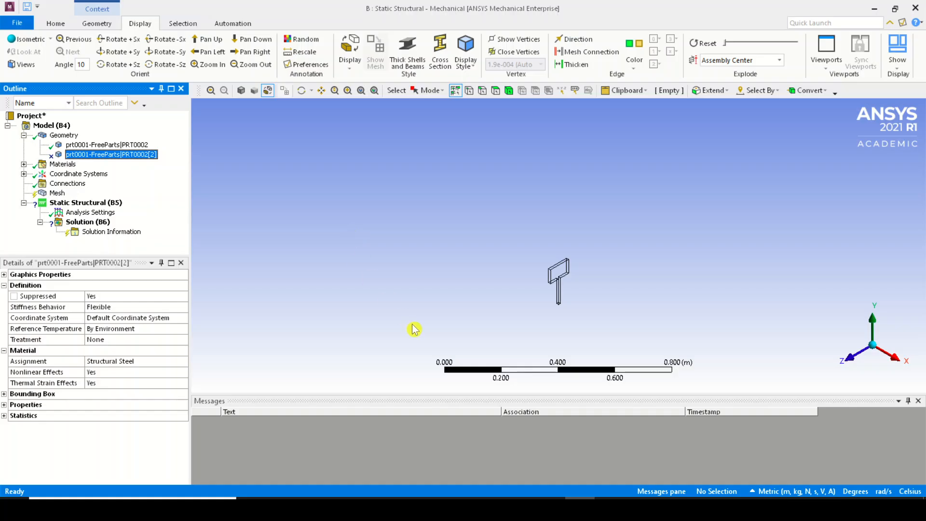
# Open the material assignment of the PRT0002 body and review the available Engineering Data materials
pyautogui.click(116, 145)
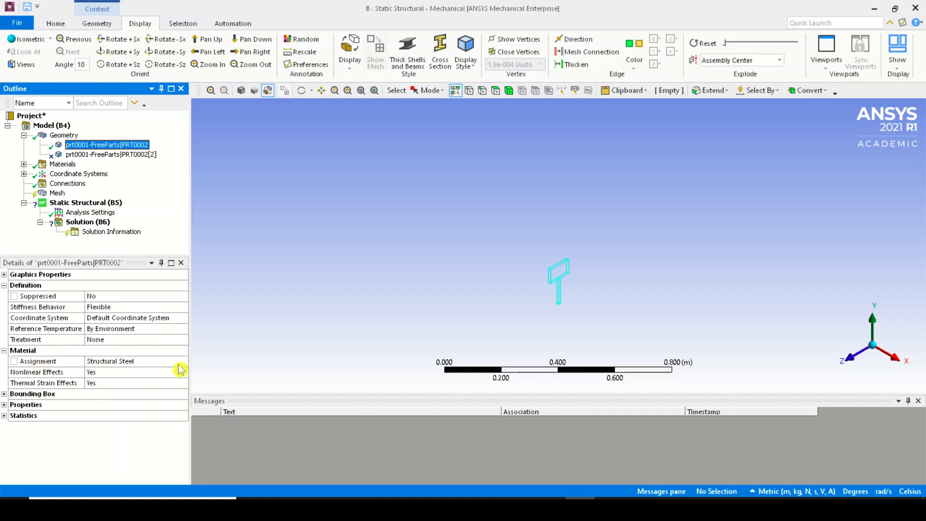
pyautogui.click(179, 365)
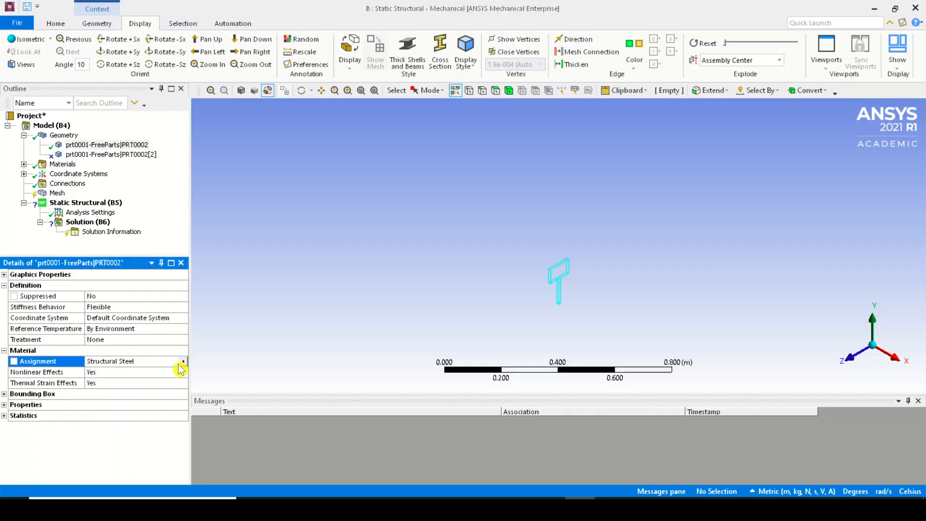
pyautogui.click(105, 145)
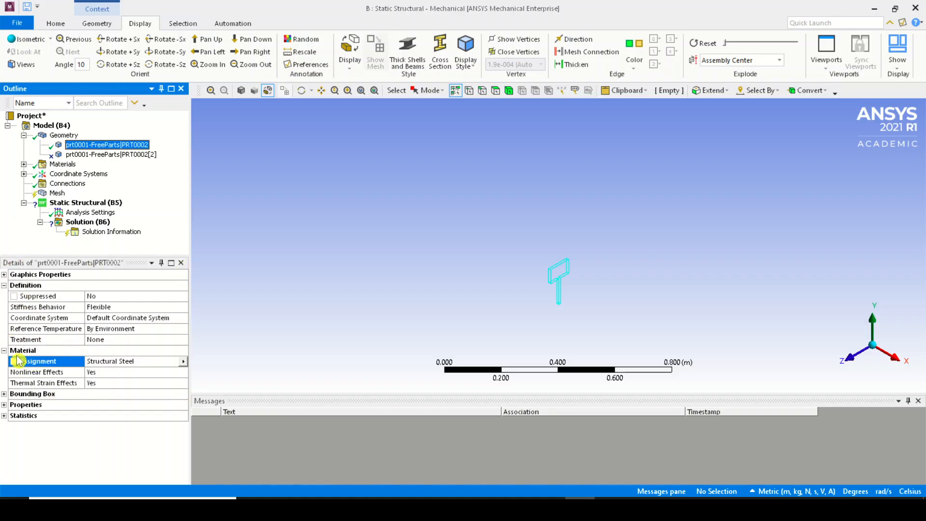
pyautogui.click(182, 361)
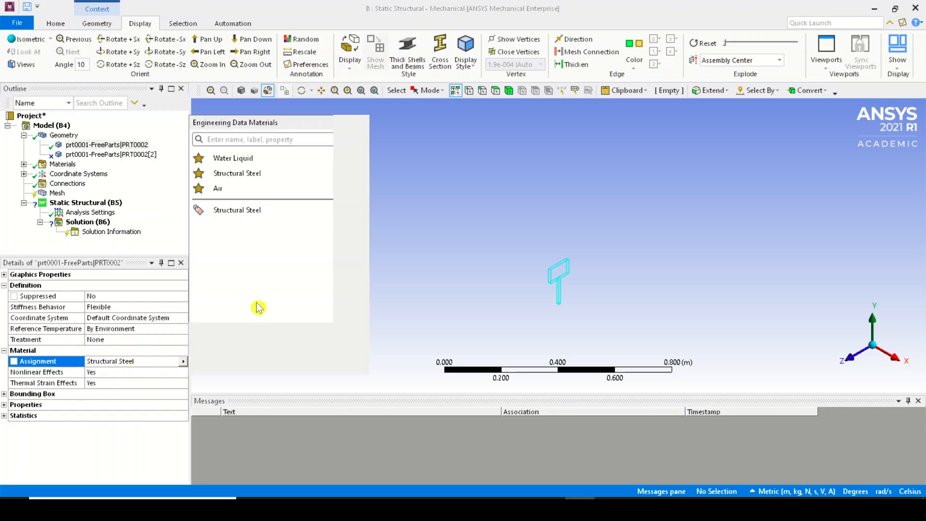
pyautogui.click(243, 141)
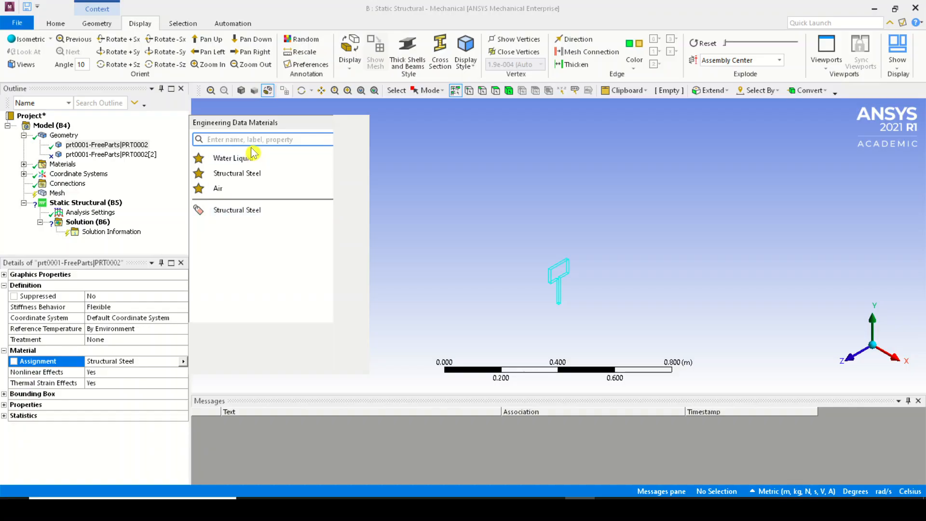
pyautogui.click(247, 228)
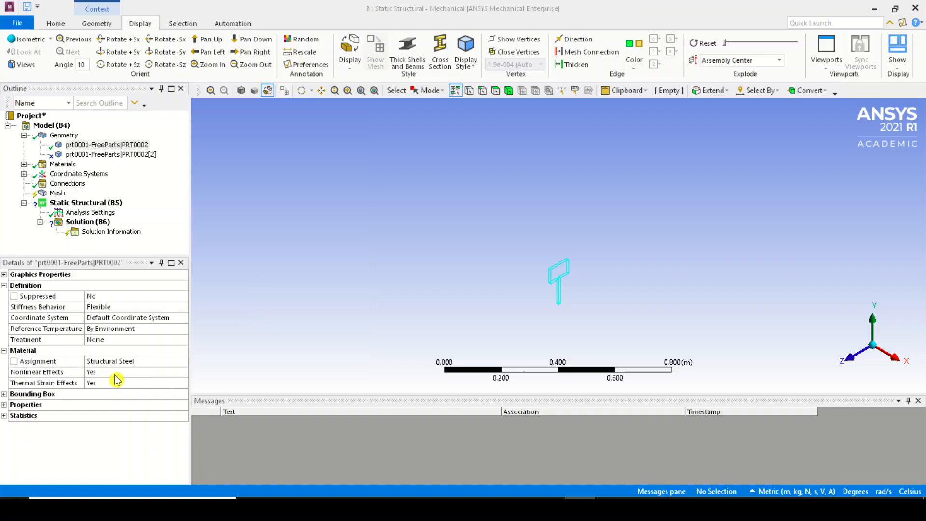
# Switch the model display from wireframe to a shaded view of the plate
pyautogui.scroll(5, 578, 308)
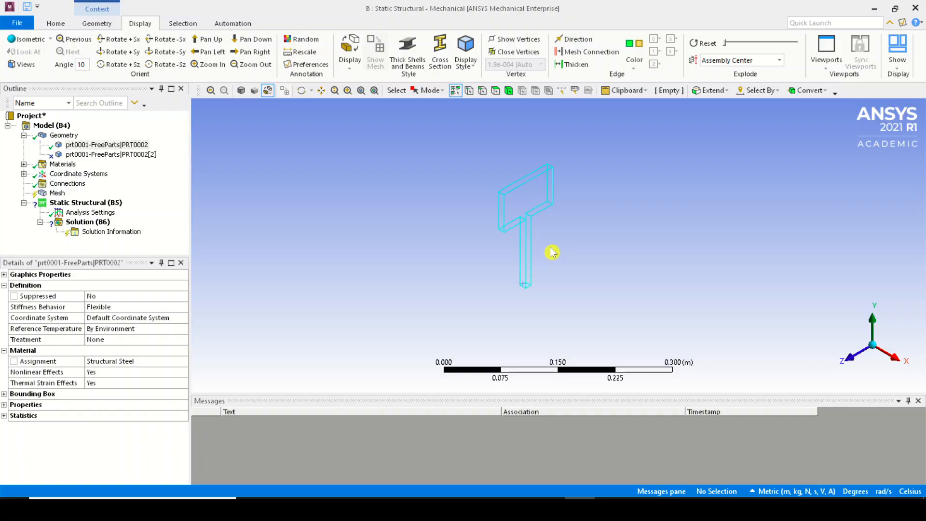
pyautogui.click(350, 63)
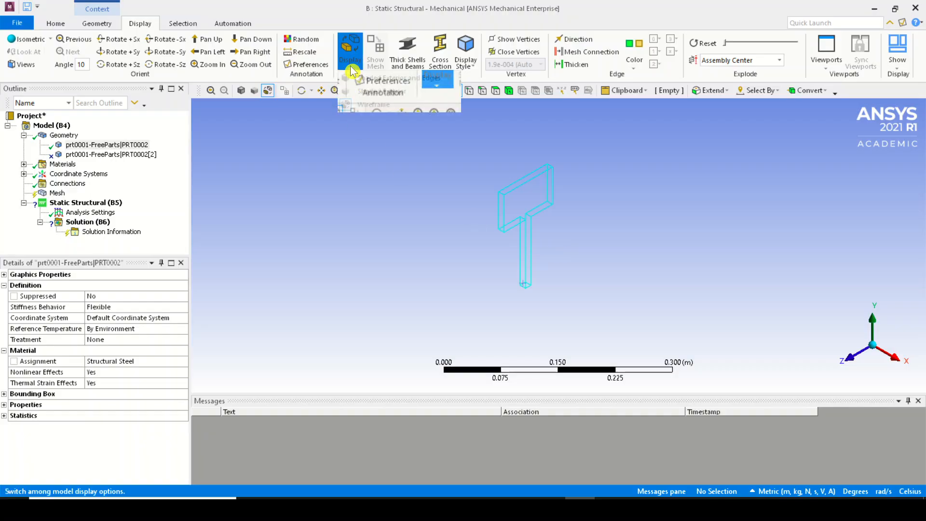
pyautogui.click(357, 78)
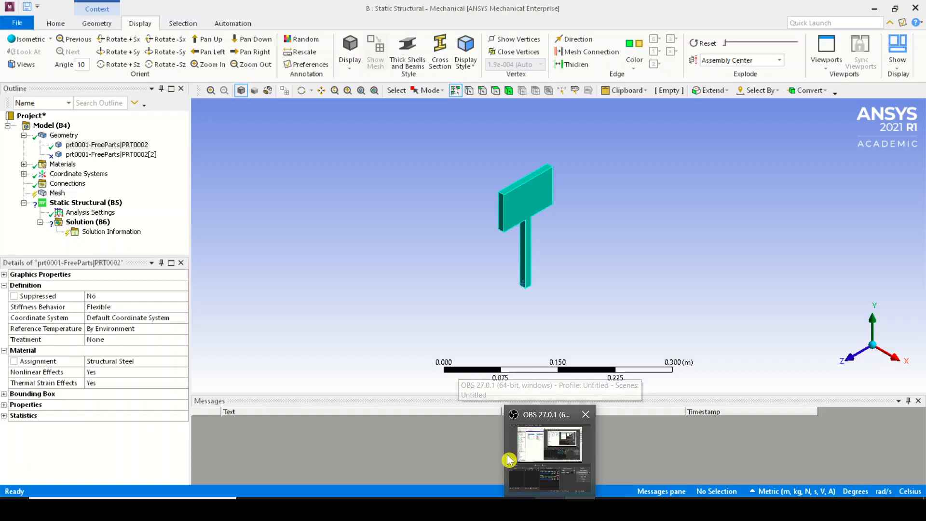
# Collapse the Geometry branch and generate the plate mesh with default settings
pyautogui.click(23, 135)
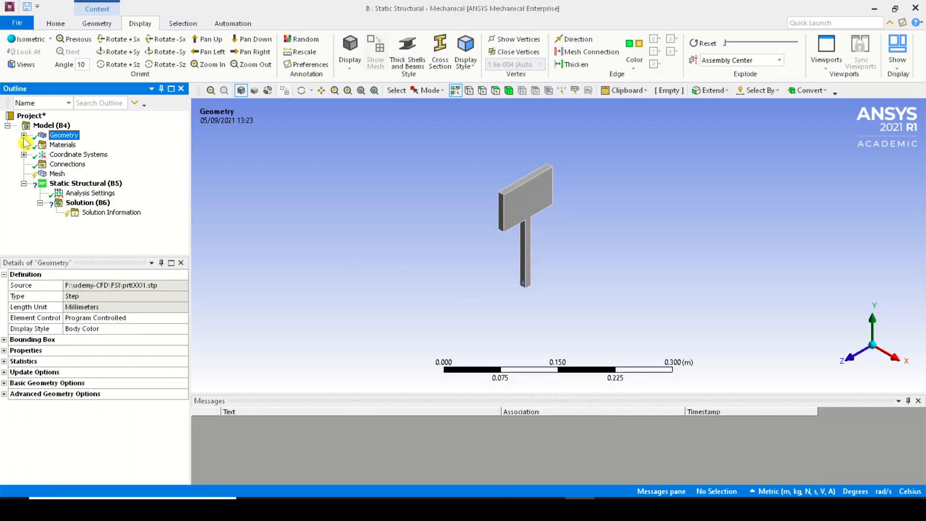
pyautogui.click(56, 174)
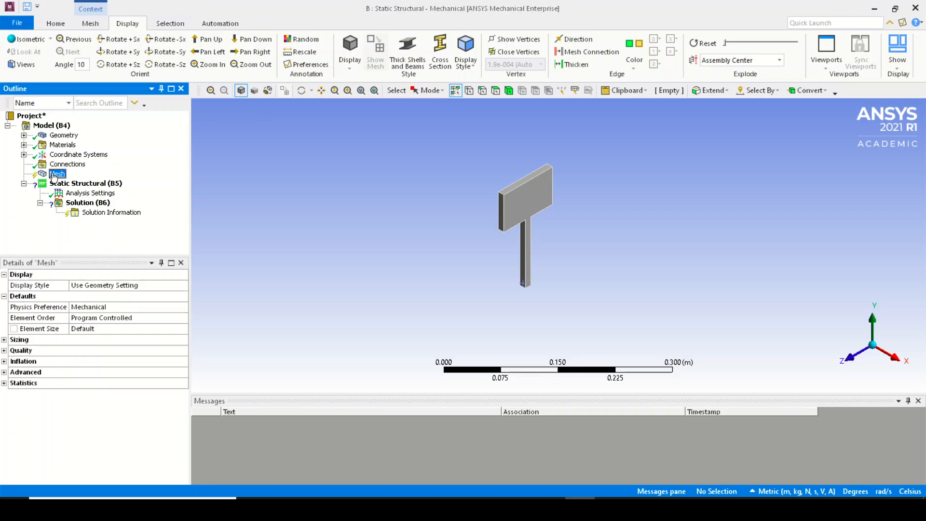
pyautogui.click(91, 26)
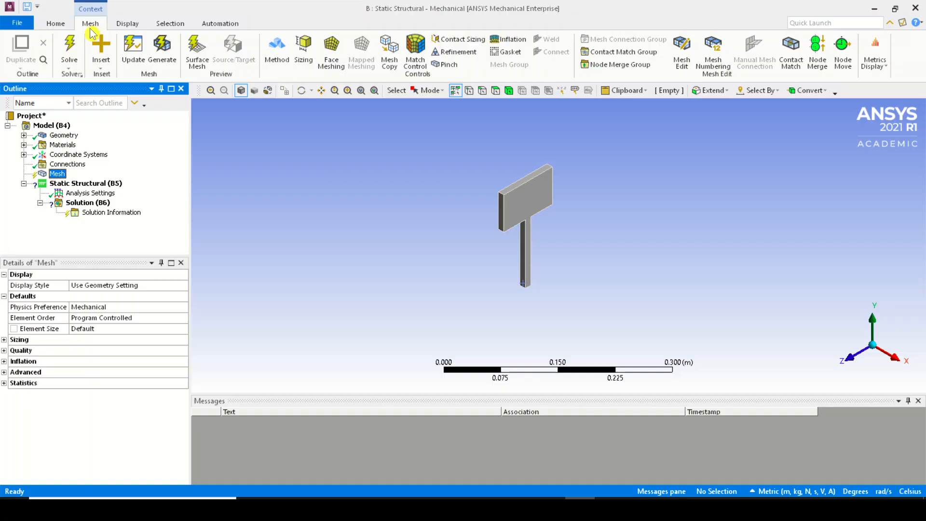
pyautogui.click(160, 52)
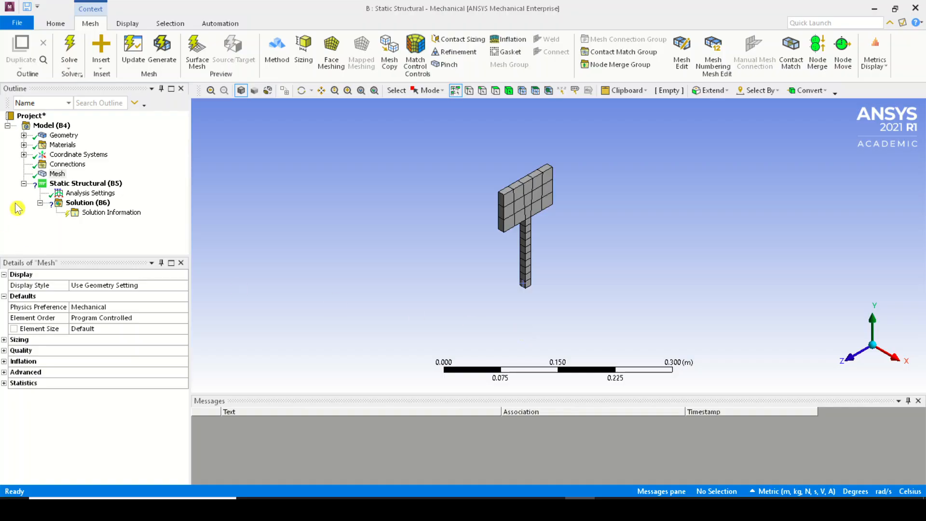
# Inspect the mesh statistics and zoom in to examine the element layout on the plate
pyautogui.click(50, 175)
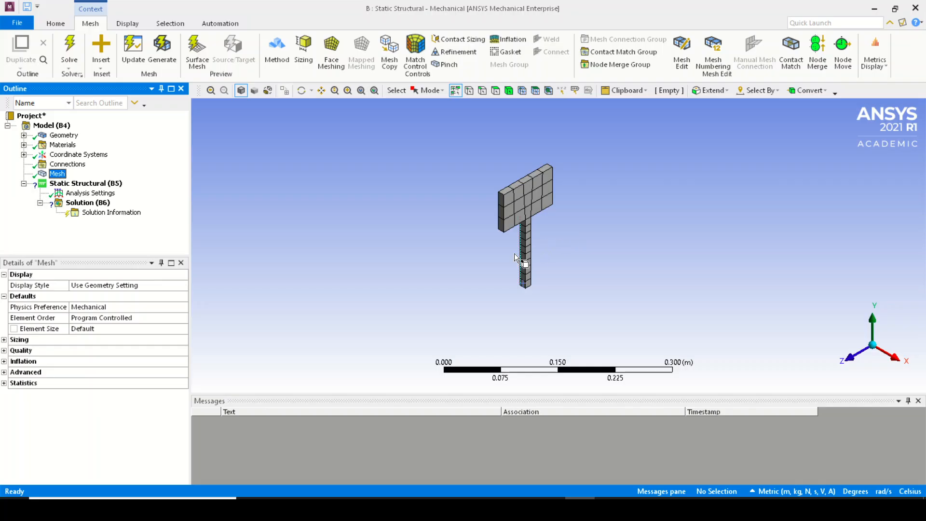
pyautogui.click(10, 383)
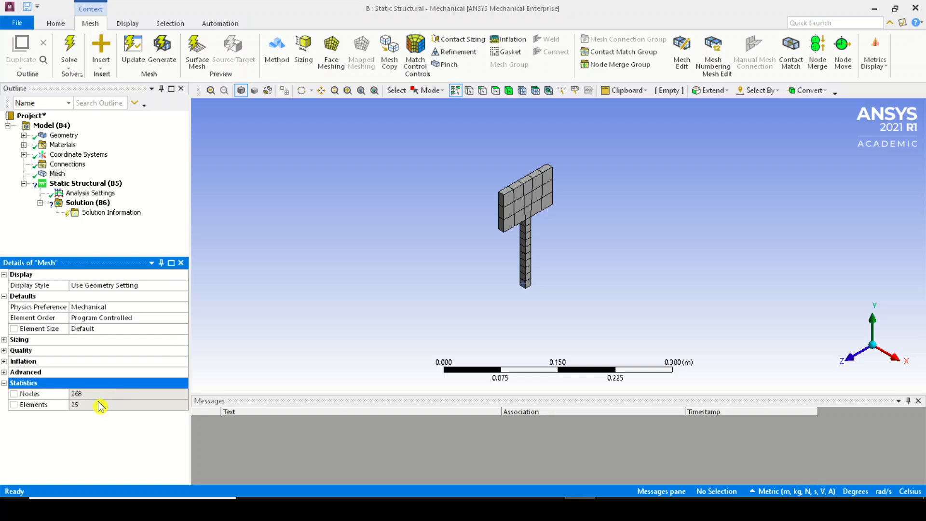
pyautogui.press('Down')
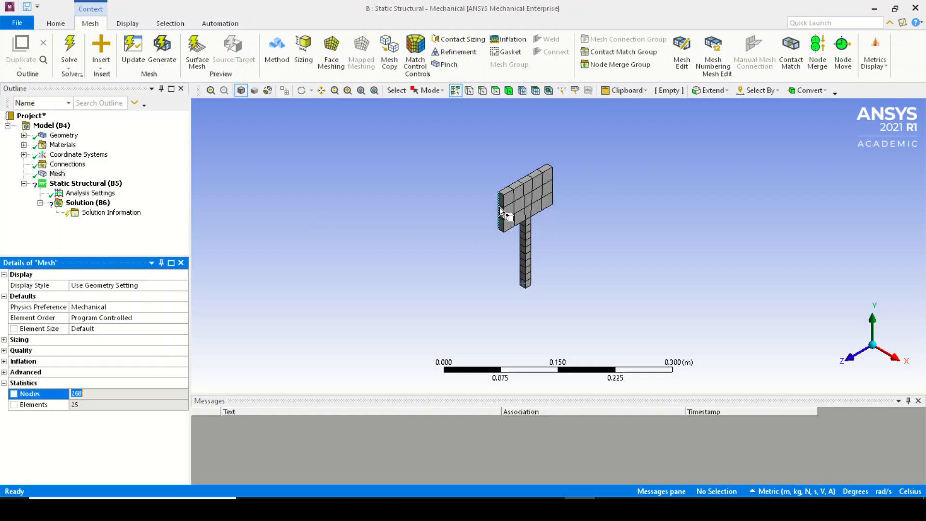
pyautogui.scroll(-3, 515, 218)
pyautogui.scroll(10, 516, 220)
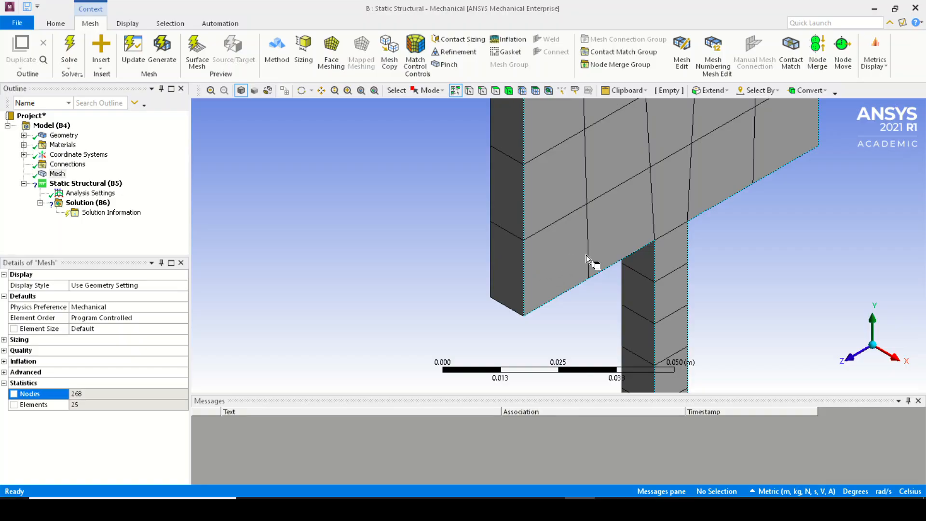
pyautogui.scroll(-4, 530, 255)
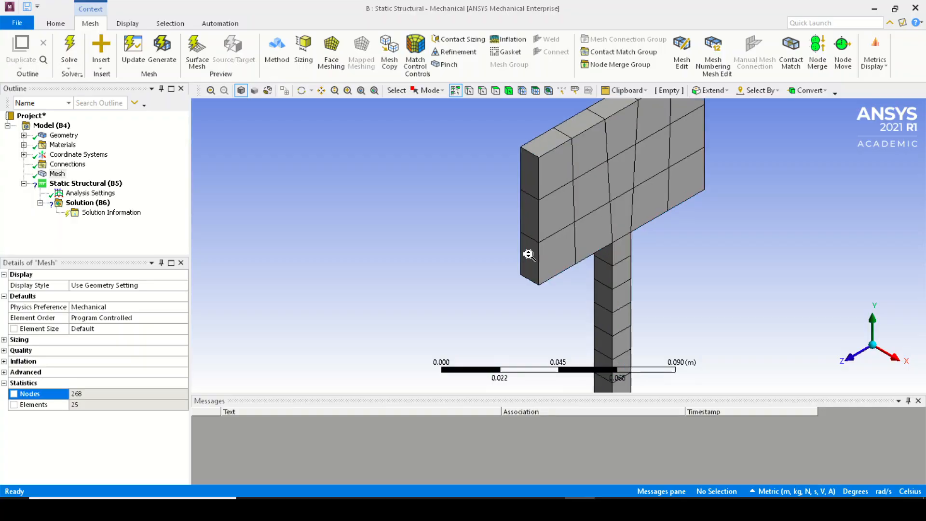
pyautogui.scroll(10, 523, 227)
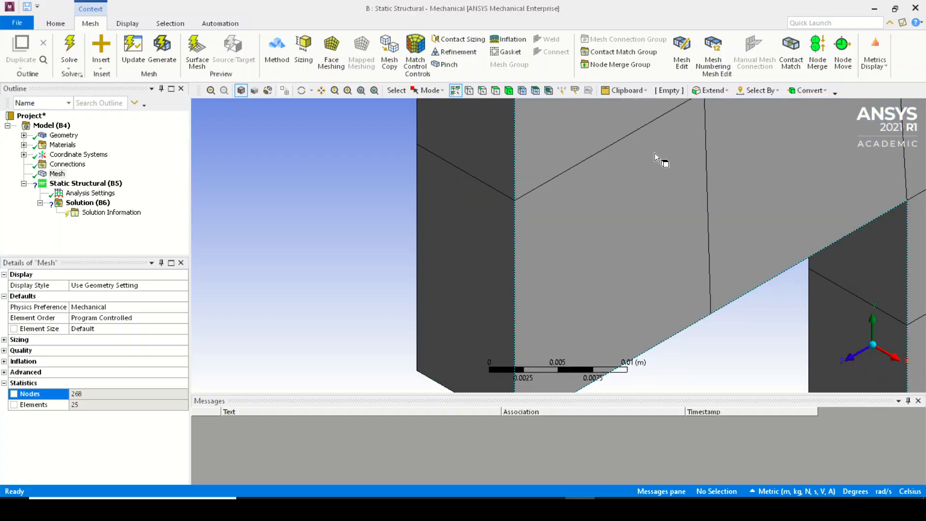
pyautogui.scroll(-3, 655, 152)
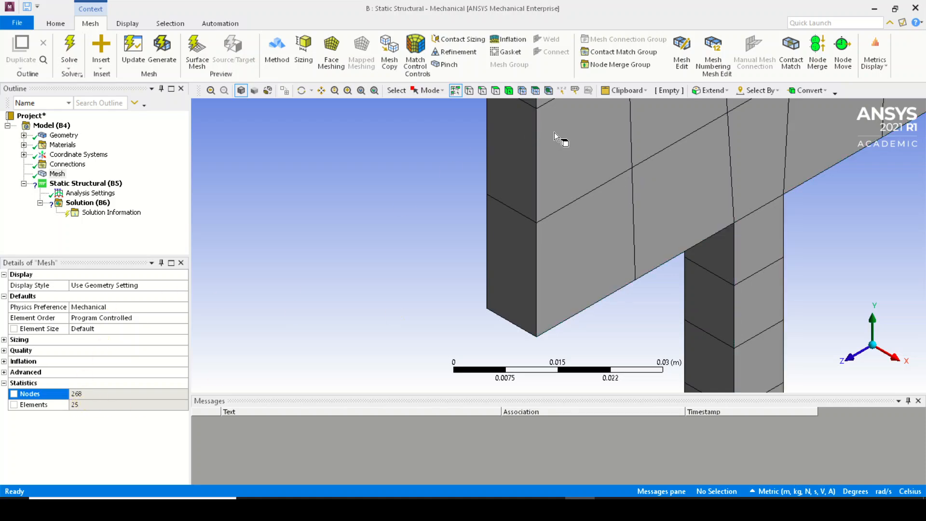
pyautogui.scroll(-3, 574, 250)
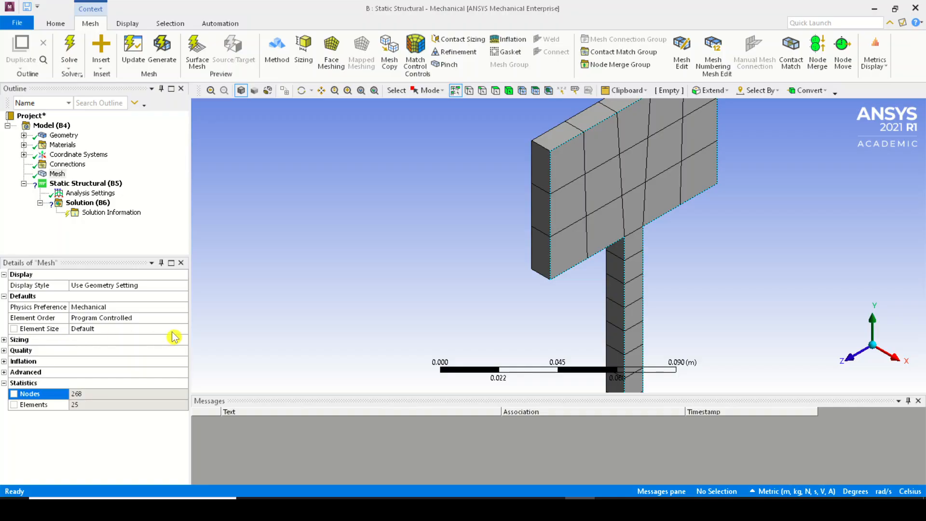
# Set the mesh element size to 0.01 m and regenerate the mesh
pyautogui.click(146, 329)
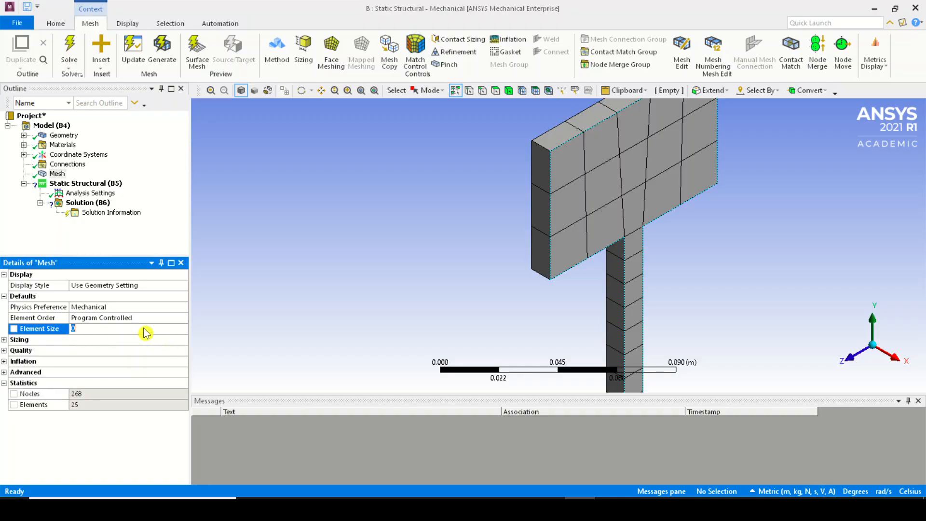
pyautogui.click(5, 340)
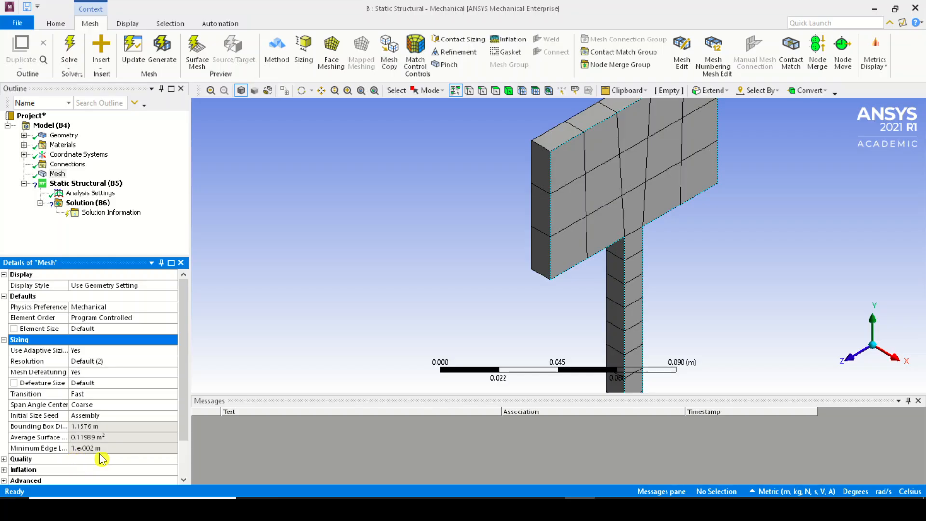
pyautogui.click(113, 329)
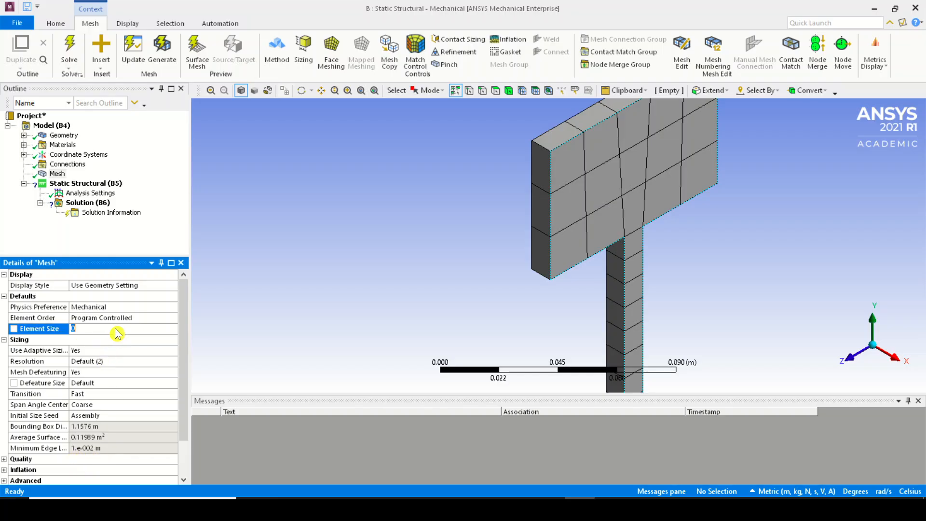
pyautogui.write('1.e-002 m')
pyautogui.press('Return')
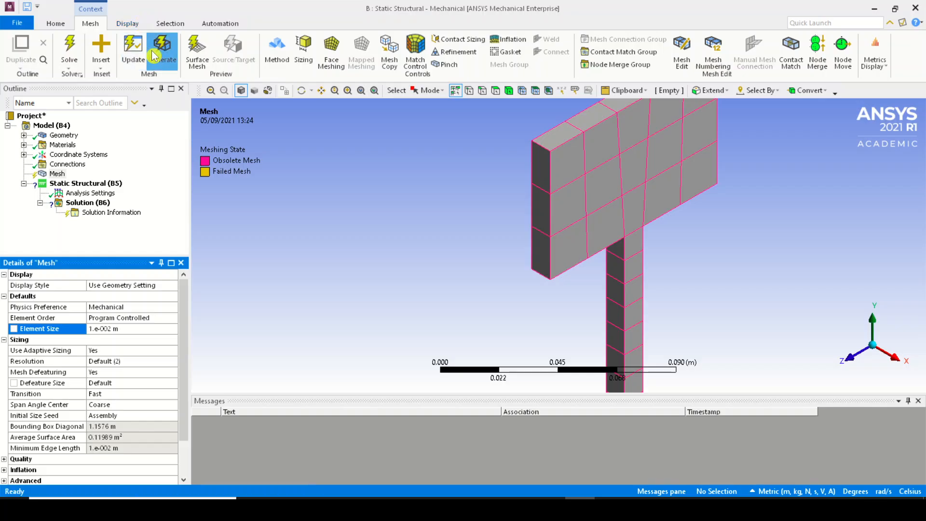
pyautogui.click(154, 55)
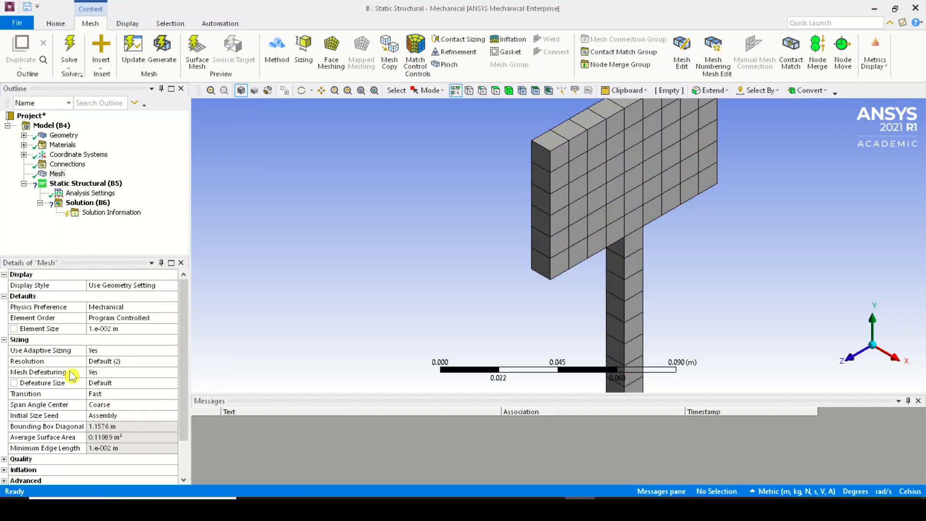
# Set the mesh element size to 0.005 m and regenerate the mesh
pyautogui.click(134, 320)
pyautogui.click(133, 332)
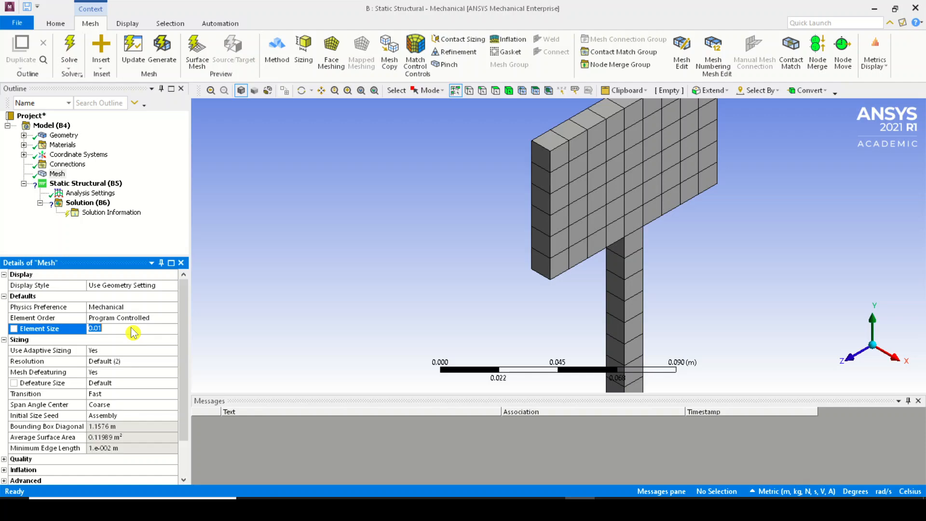
pyautogui.write('0.005')
pyautogui.press('Return')
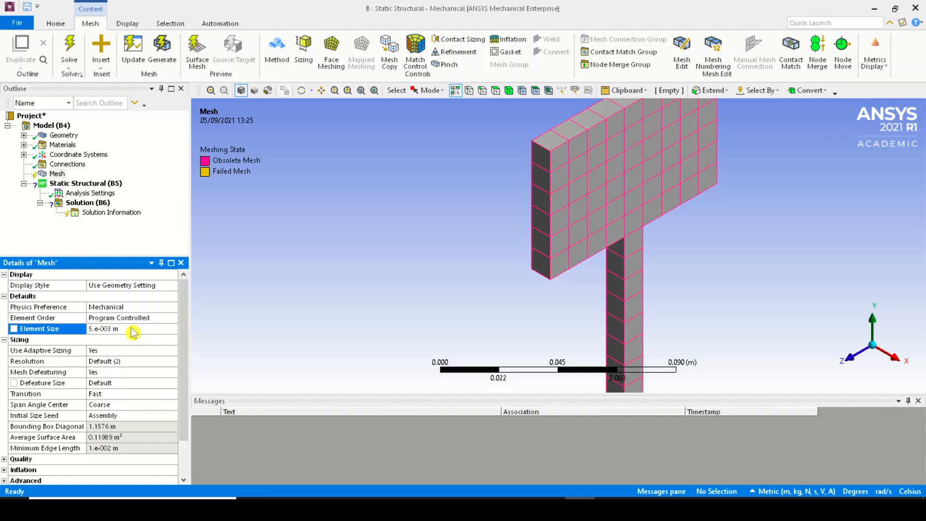
pyautogui.click(160, 61)
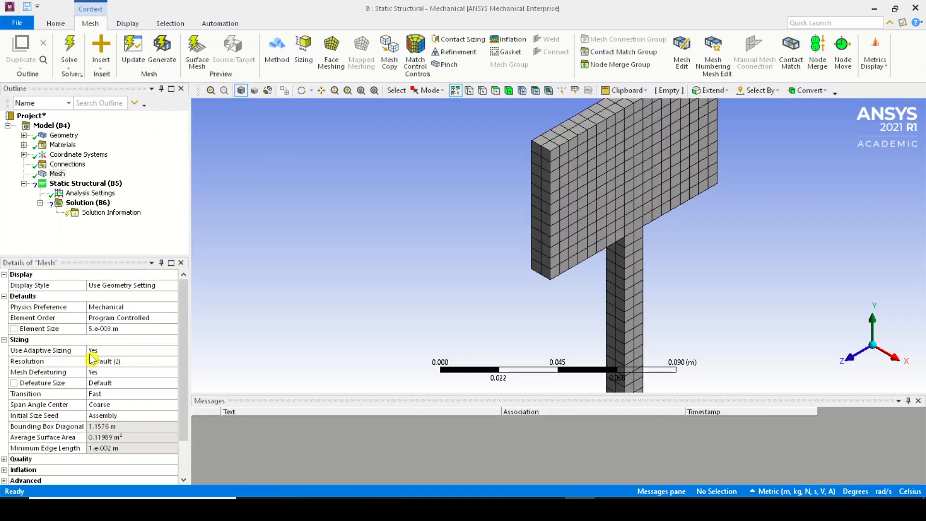
# Set the mesh element size to 0.001 m and regenerate the mesh
pyautogui.scroll(-2, 90, 437)
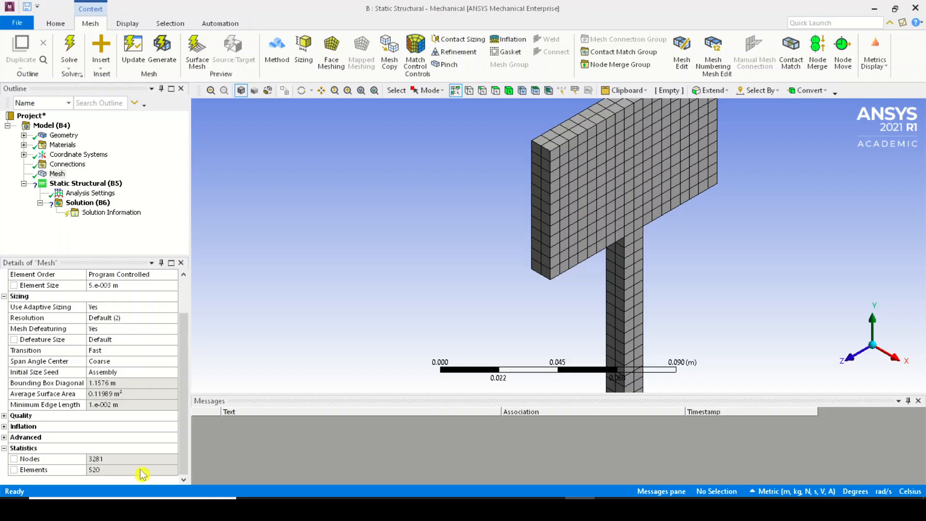
pyautogui.scroll(2, 141, 337)
pyautogui.click(139, 330)
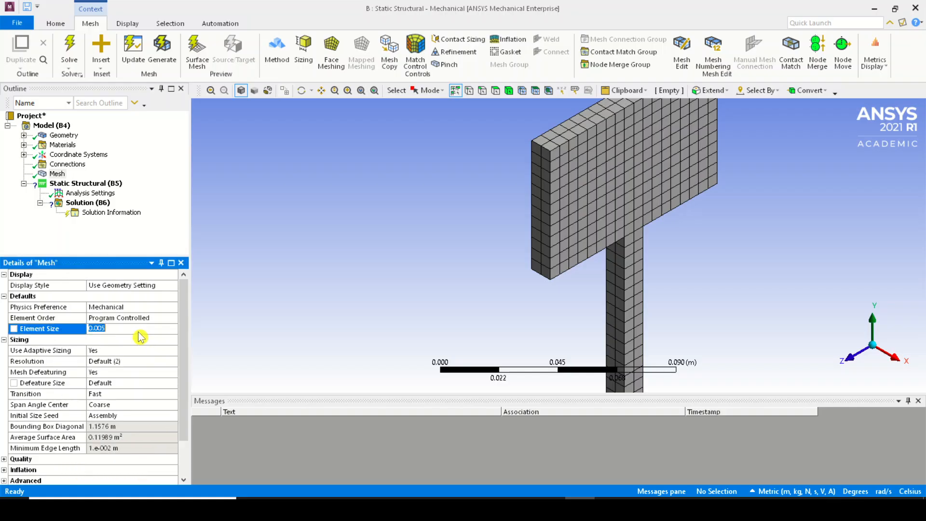
pyautogui.write('0.001')
pyautogui.press('Return')
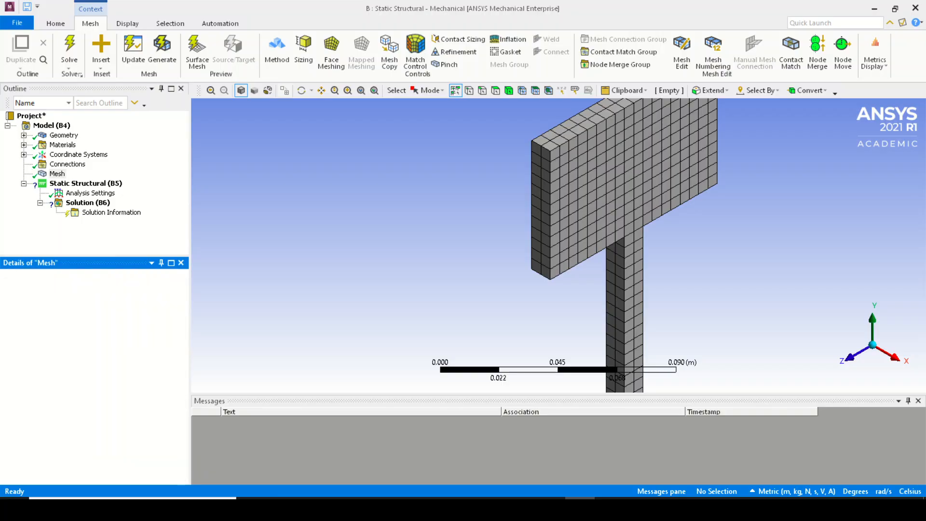
pyautogui.click(170, 55)
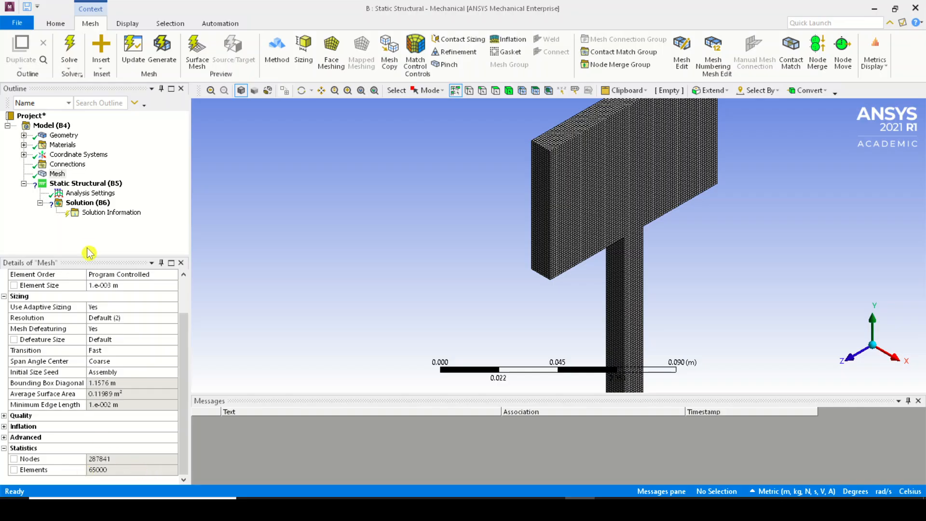
# Set the mesh element size to 0.002 m and regenerate the mesh
pyautogui.click(154, 290)
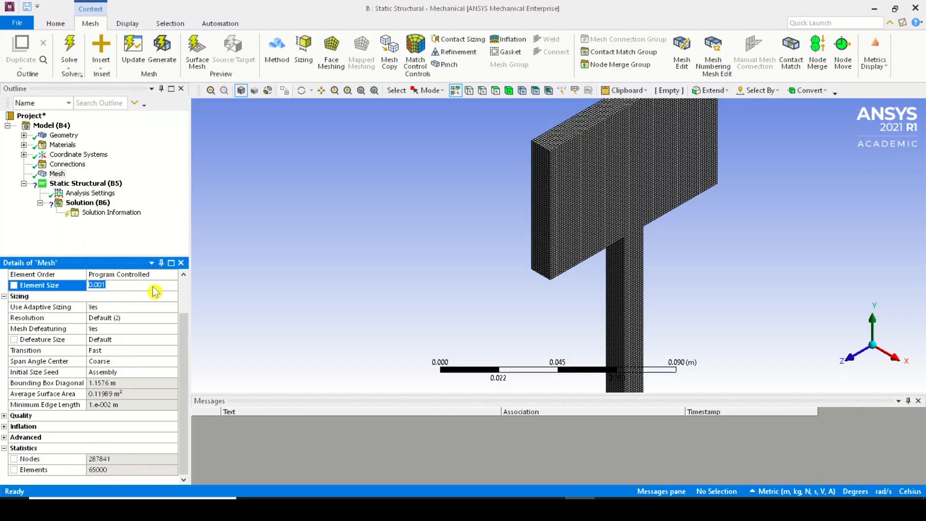
pyautogui.write('0.002')
pyautogui.press('Return')
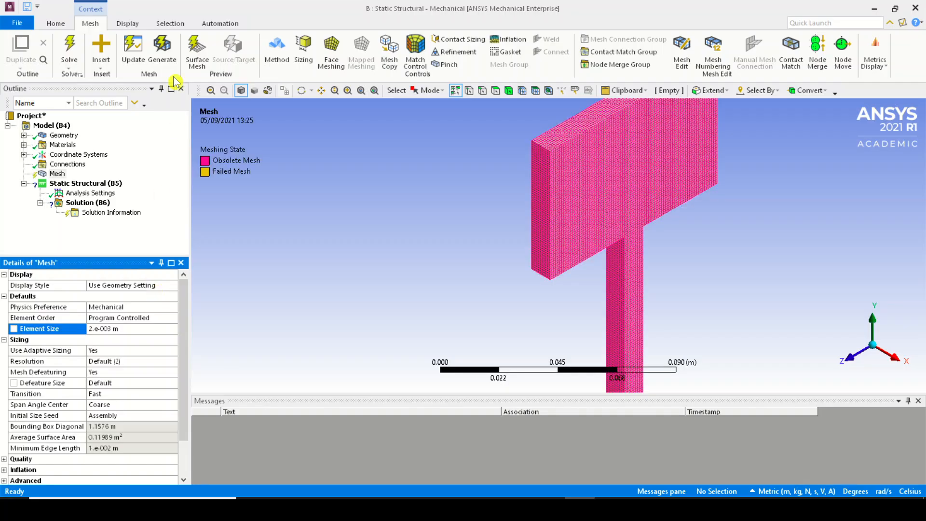
pyautogui.click(162, 48)
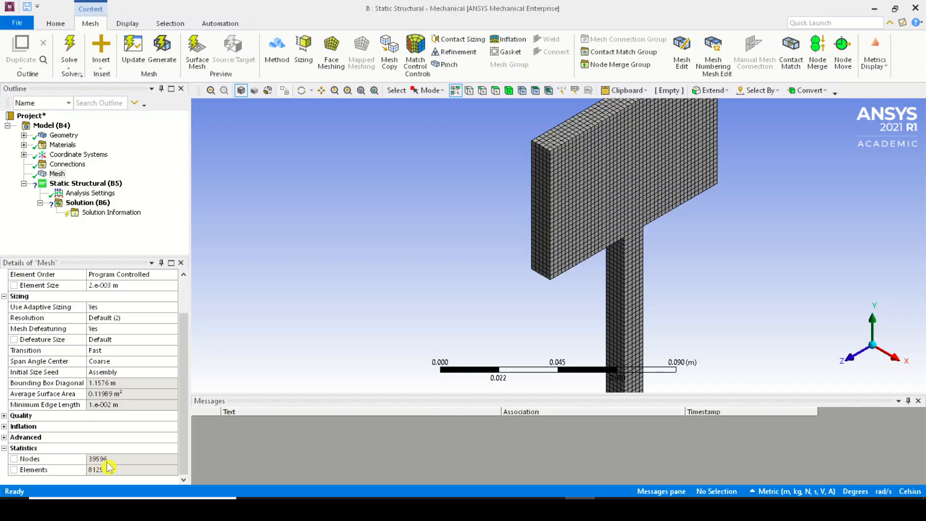
# Set the mesh element size to 0.0015 m and regenerate the mesh
pyautogui.scroll(-2, 562, 287)
pyautogui.scroll(-5, 562, 287)
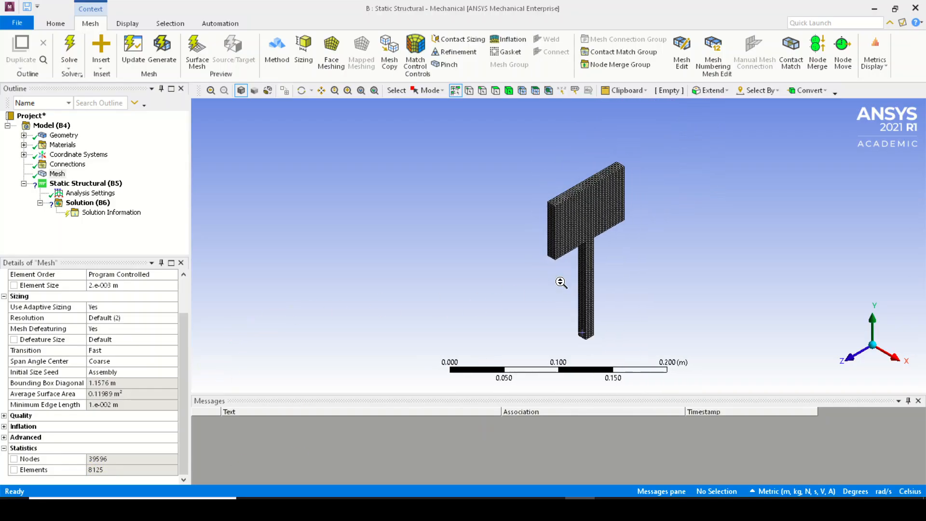
pyautogui.scroll(5, 562, 287)
pyautogui.click(133, 286)
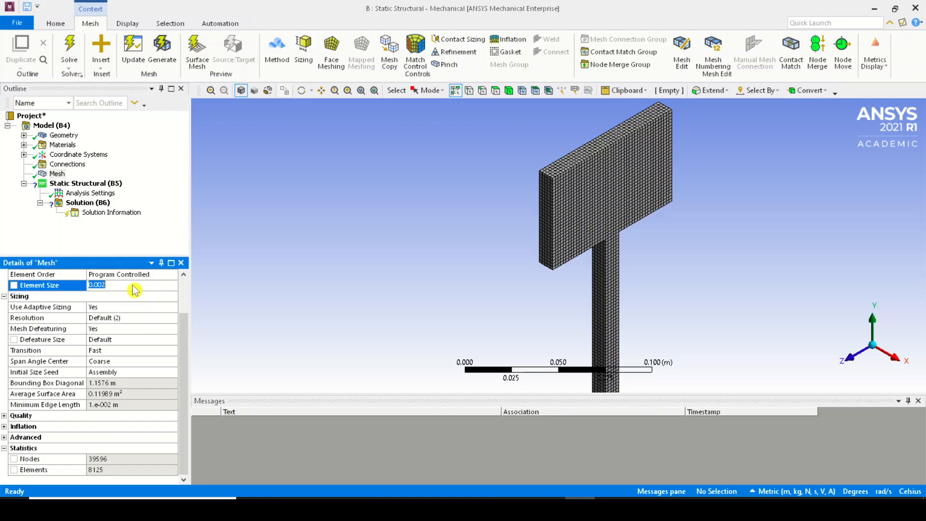
pyautogui.write('0.0015')
pyautogui.press('Return')
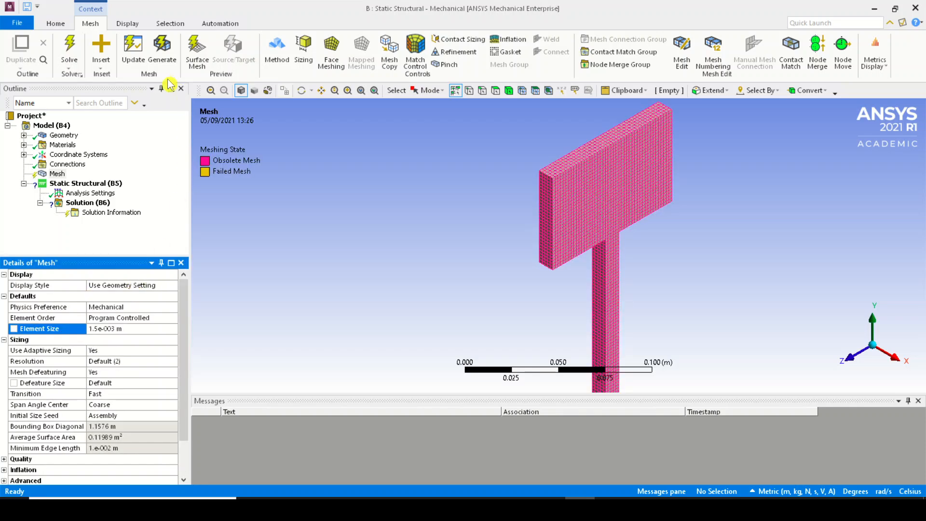
pyautogui.click(160, 46)
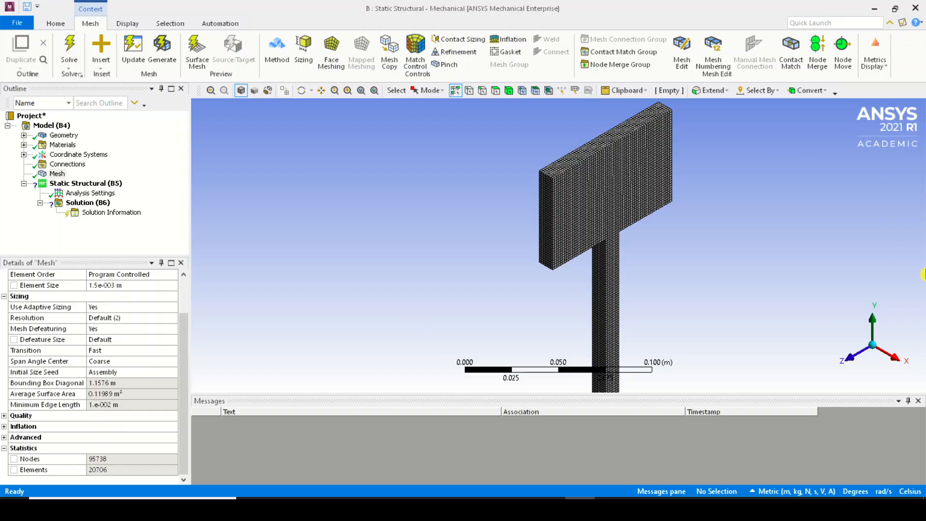
pyautogui.scroll(-5, 444, 144)
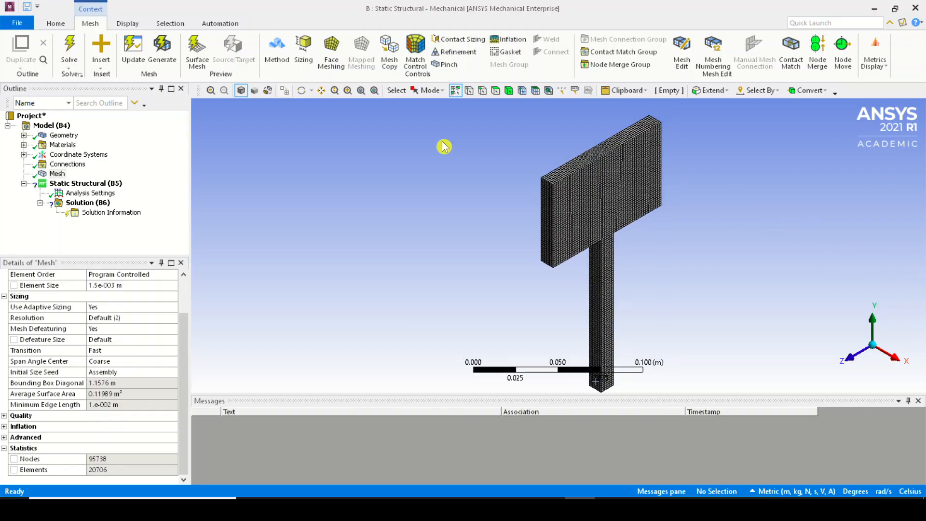
# Zoom in on the plate's mesh to inspect the element layers through its thickness at the corner
pyautogui.scroll(3, 558, 299)
pyautogui.scroll(-1, 558, 300)
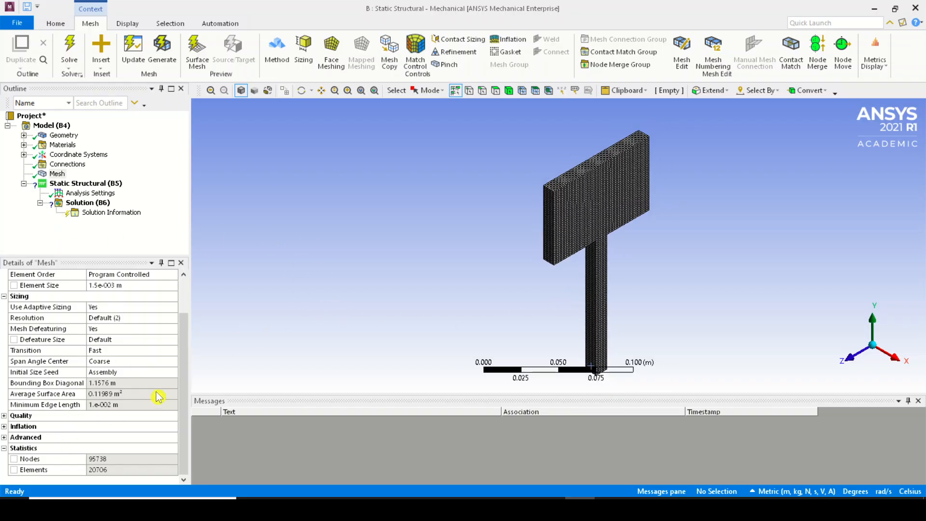
pyautogui.moveTo(433, 175); pyautogui.dragTo(580, 277, button='middle')
pyautogui.scroll(5, 620, 304)
pyautogui.scroll(-3, 366, 172)
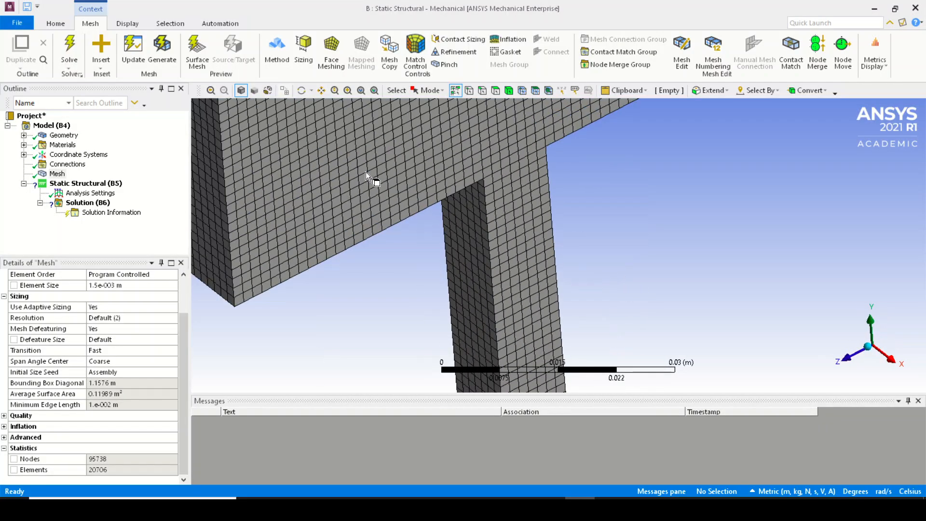
pyautogui.scroll(5, 479, 219)
pyautogui.scroll(-8, 479, 219)
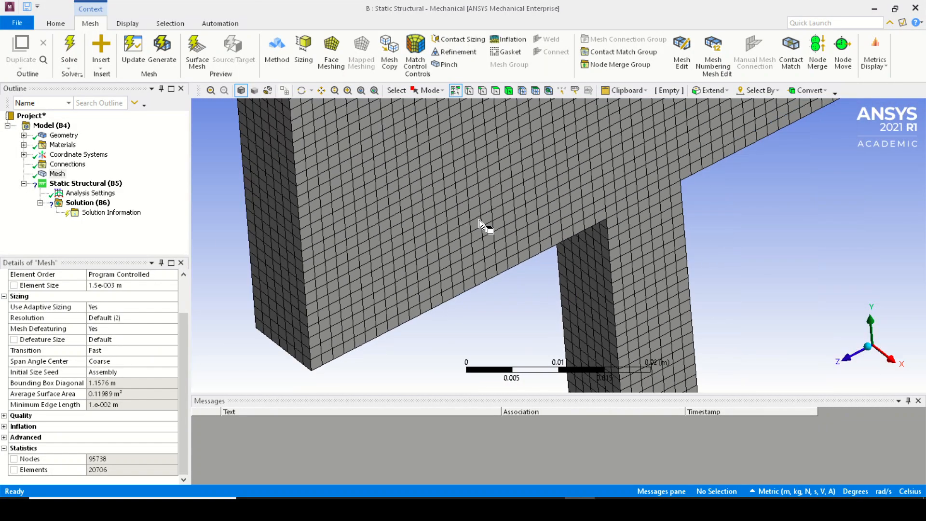
pyautogui.moveTo(396, 270); pyautogui.dragTo(464, 350, button='right')
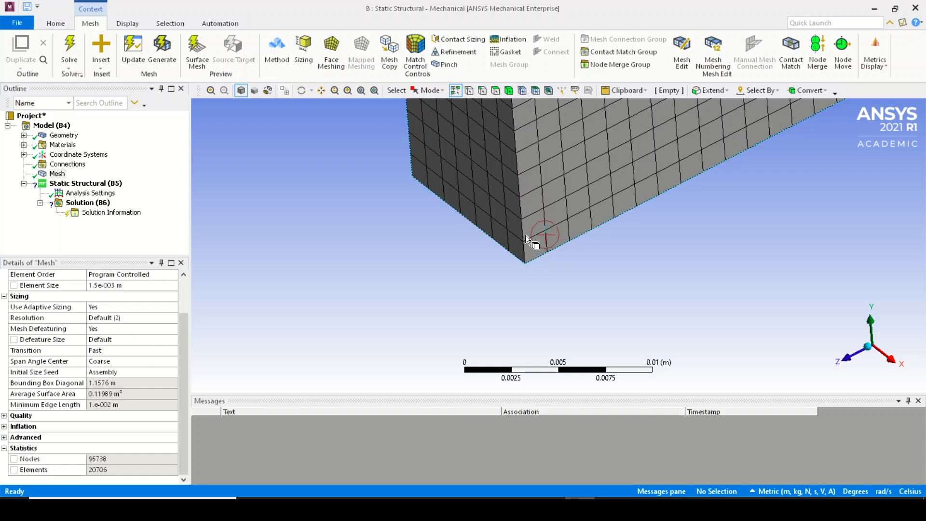
pyautogui.moveTo(497, 217); pyautogui.dragTo(588, 289, button='right')
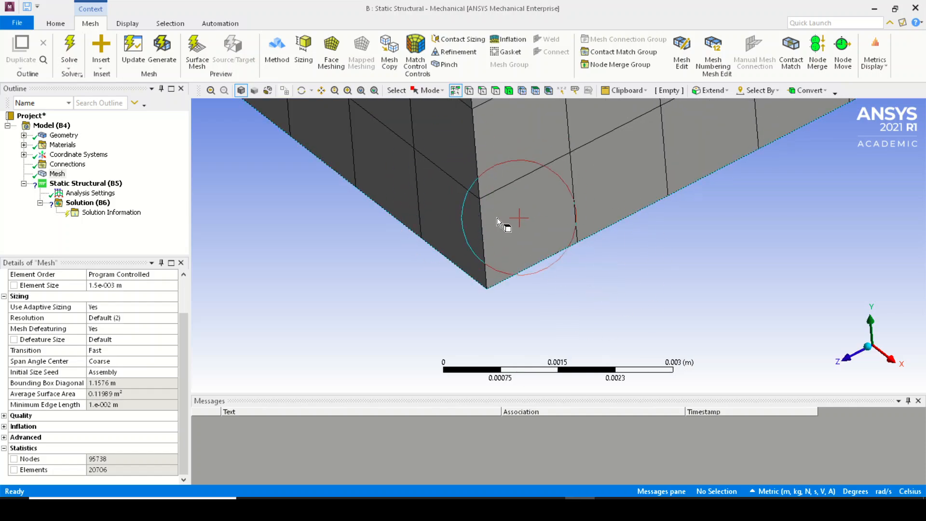
pyautogui.scroll(-6, 520, 205)
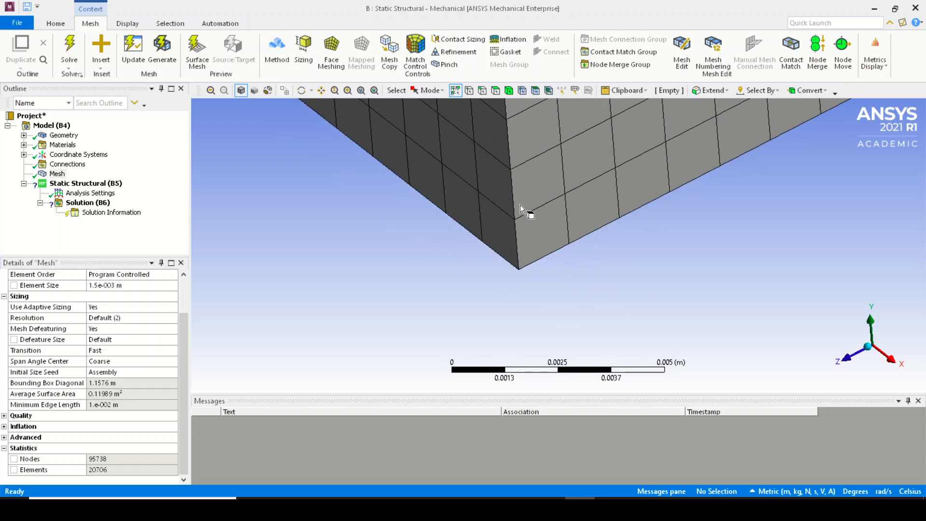
pyautogui.scroll(-10, 520, 207)
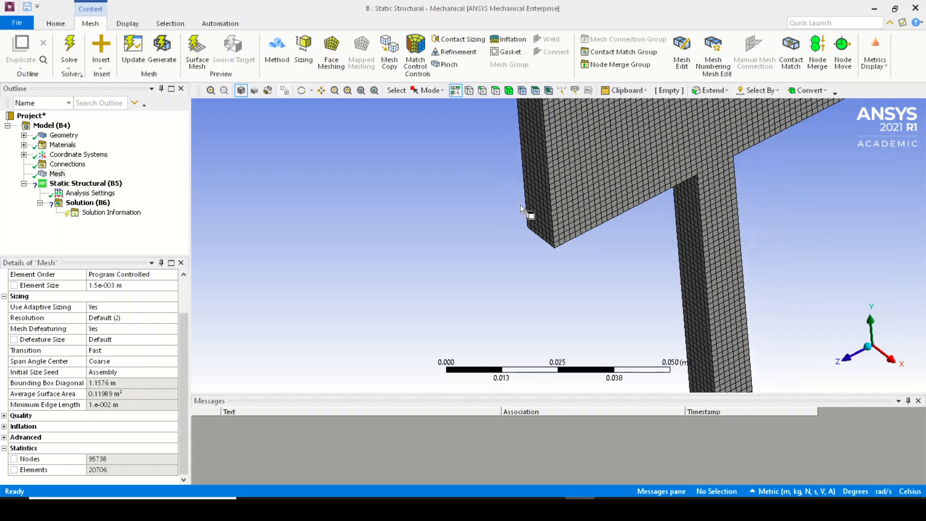